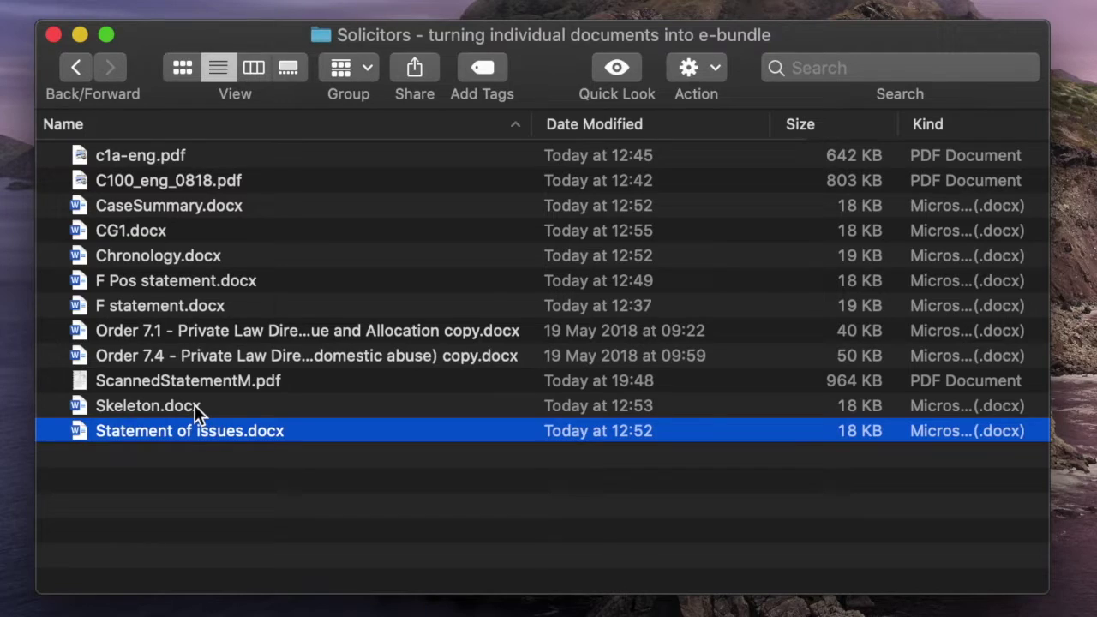
Step: Group CaseSummary.docx, Chronology.docx, Skeleton.docx and Statement of issues.docx into a new folder named Section A
left_click(195, 404, "super")
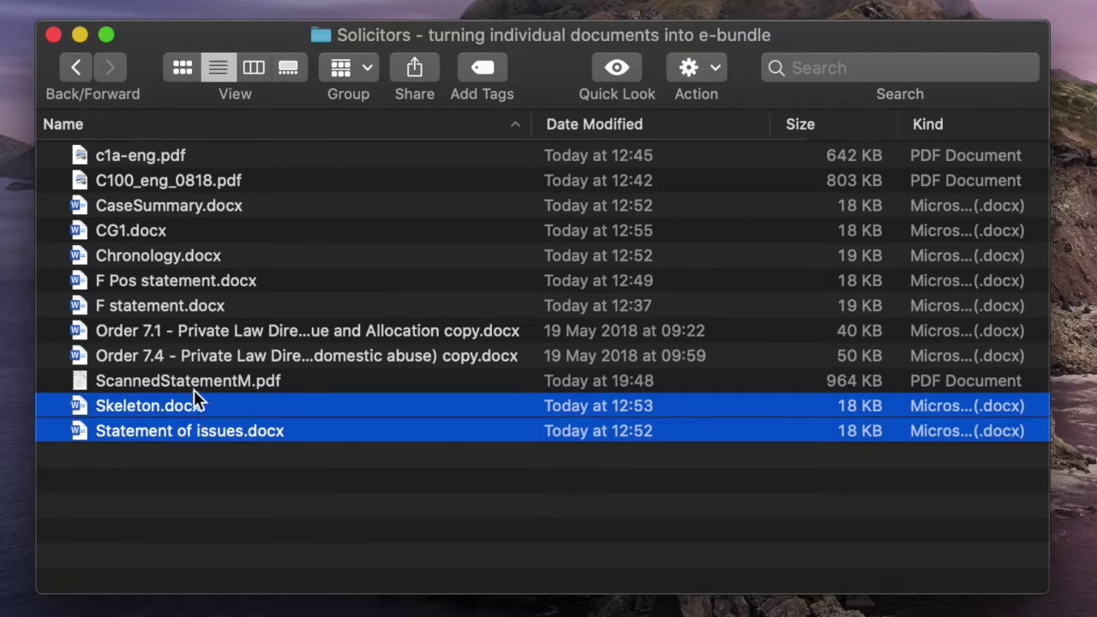
left_click(192, 257, "super")
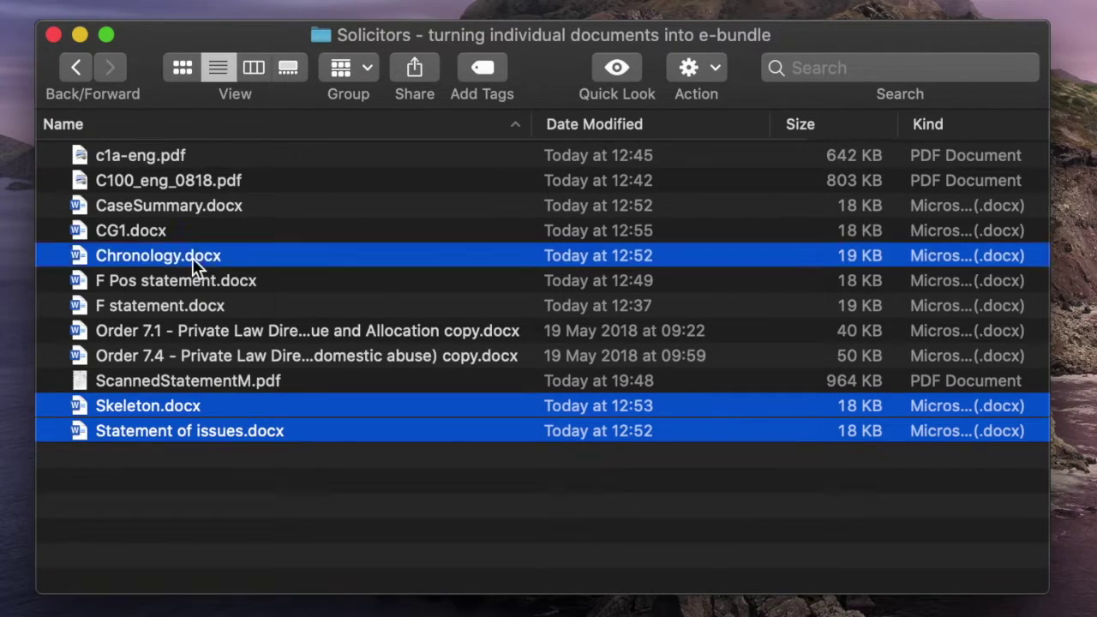
left_click(209, 211, "super")
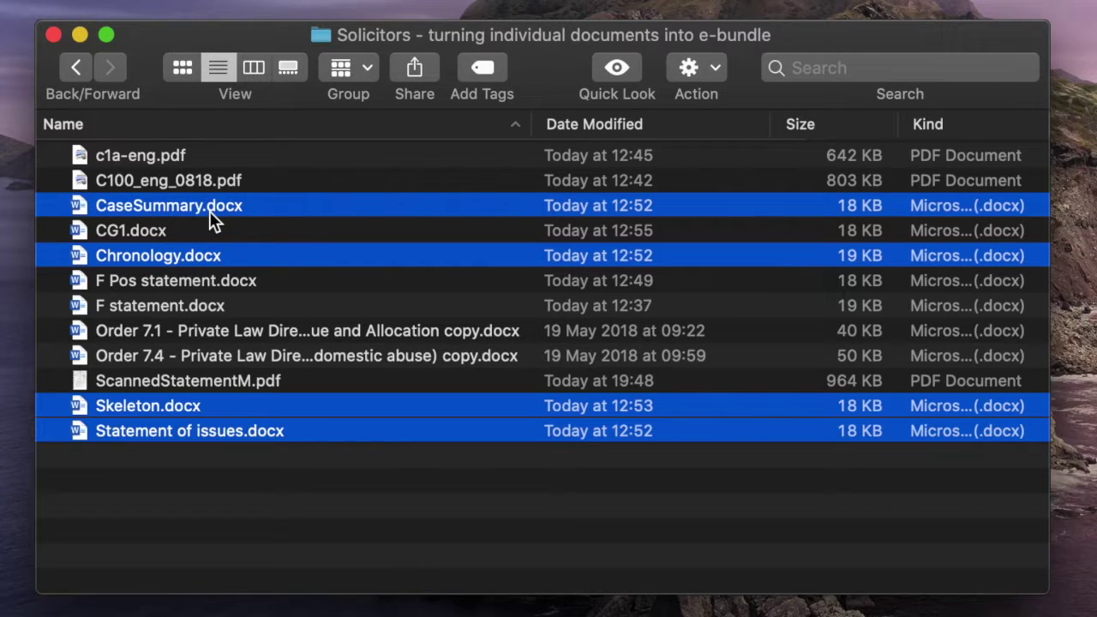
right_click(209, 212)
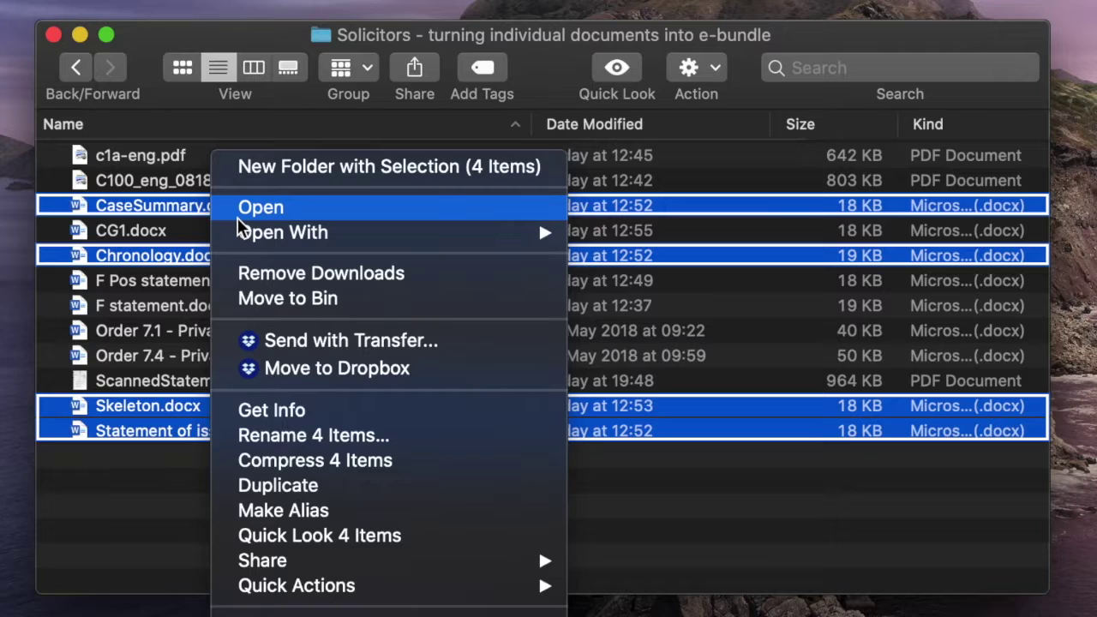
left_click(292, 174)
type("Section A")
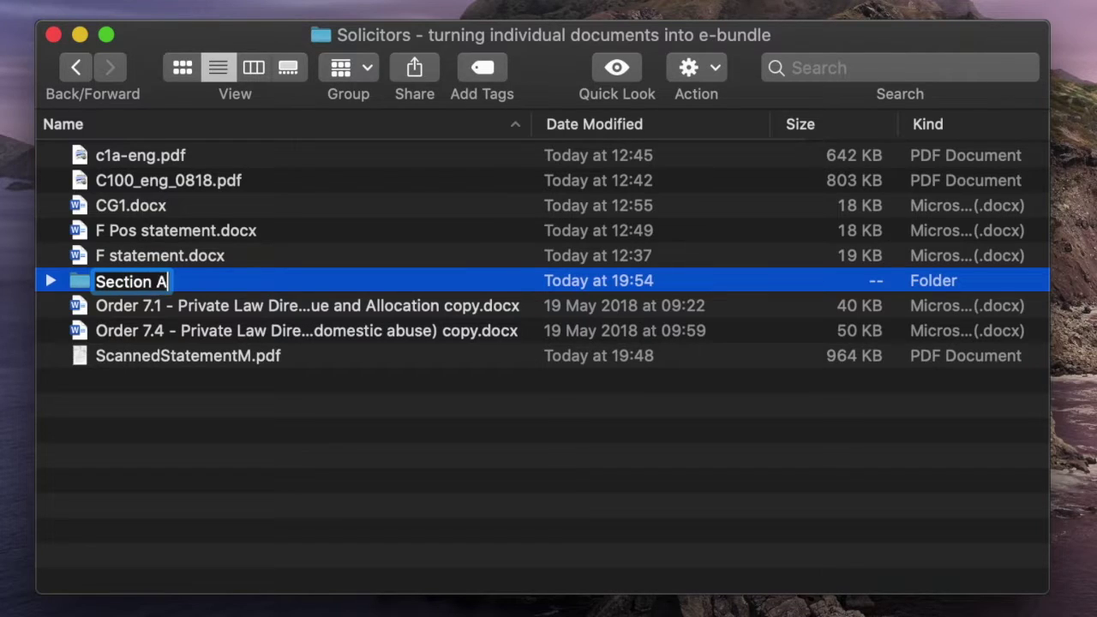
key("Return")
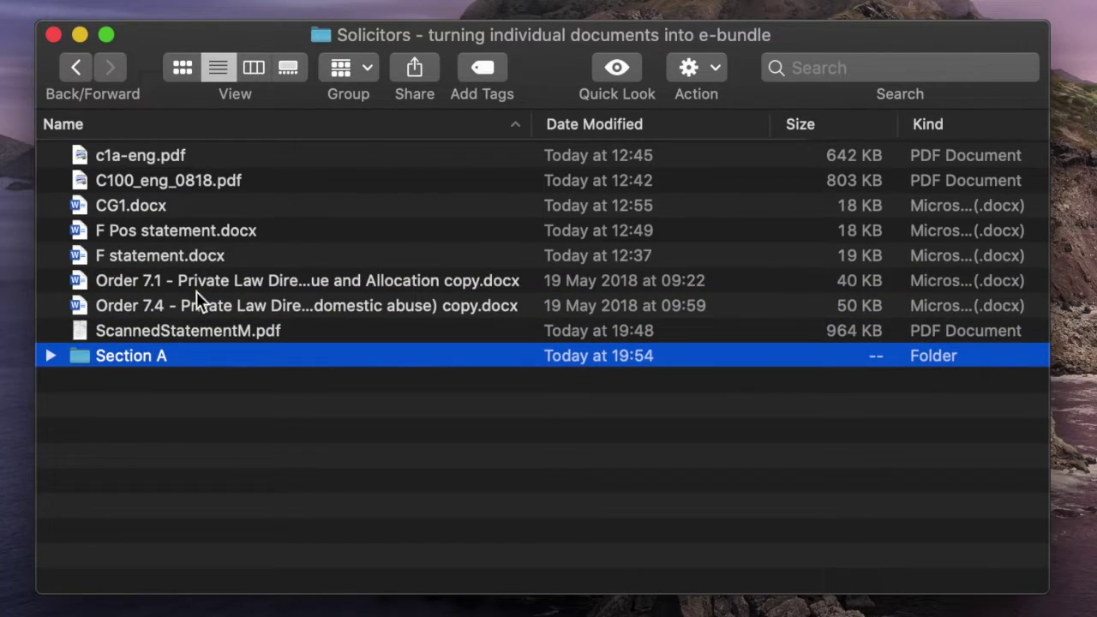
Step: Group c1a-eng.pdf, C100_eng_0818.pdf and the Order 7.1 and Order 7.4 documents into a new folder named Section B
left_click(173, 176)
left_click(179, 154, "super")
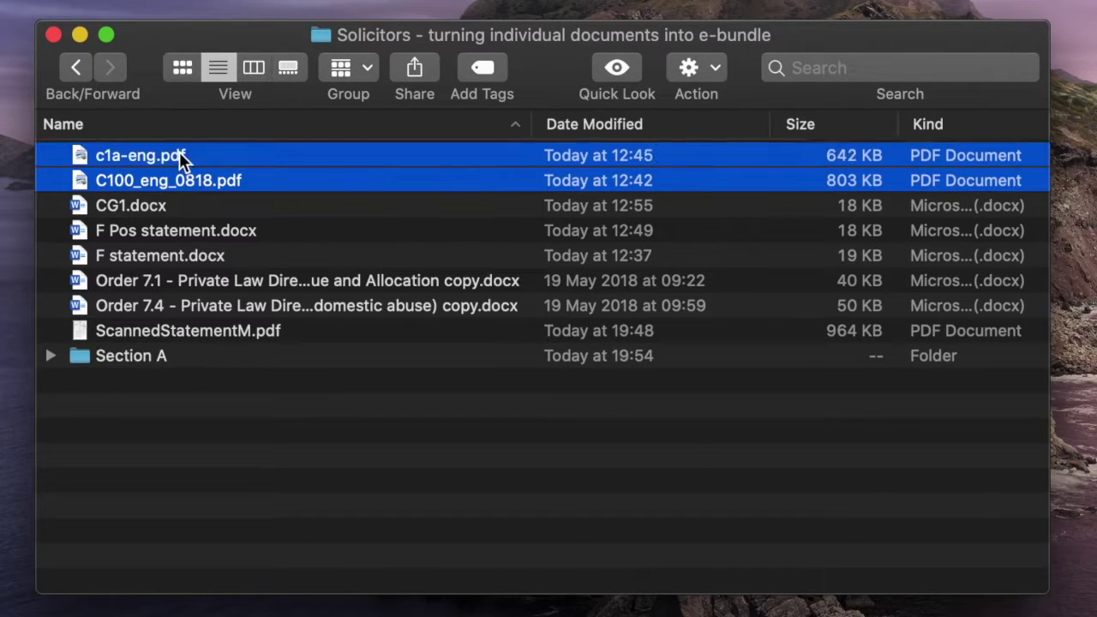
left_click(159, 281, "super")
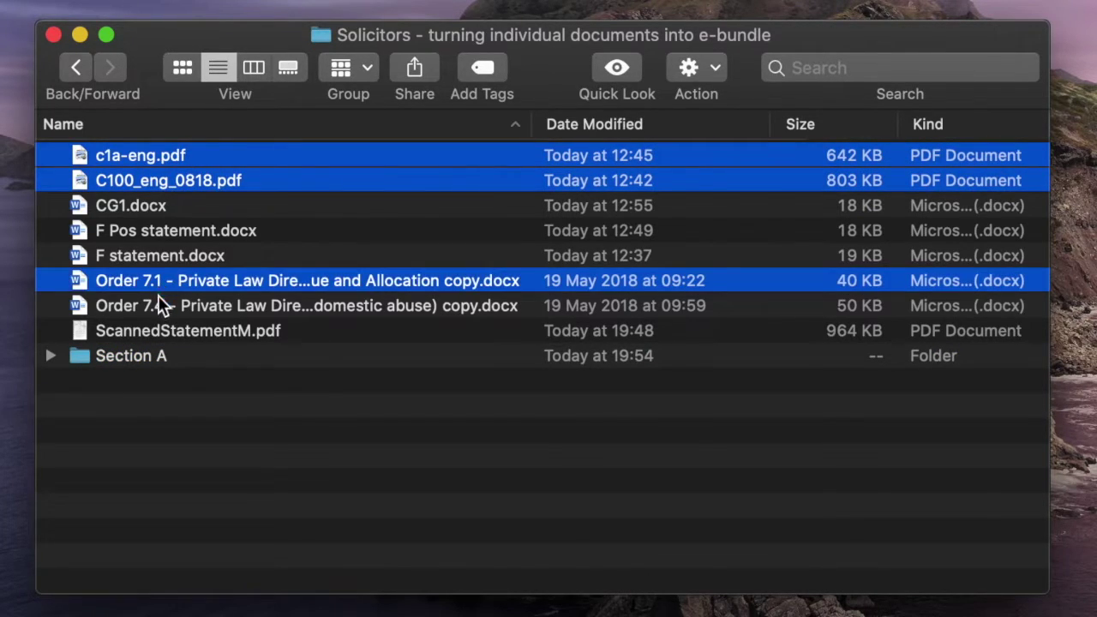
left_click(155, 304, "super")
right_click(154, 305)
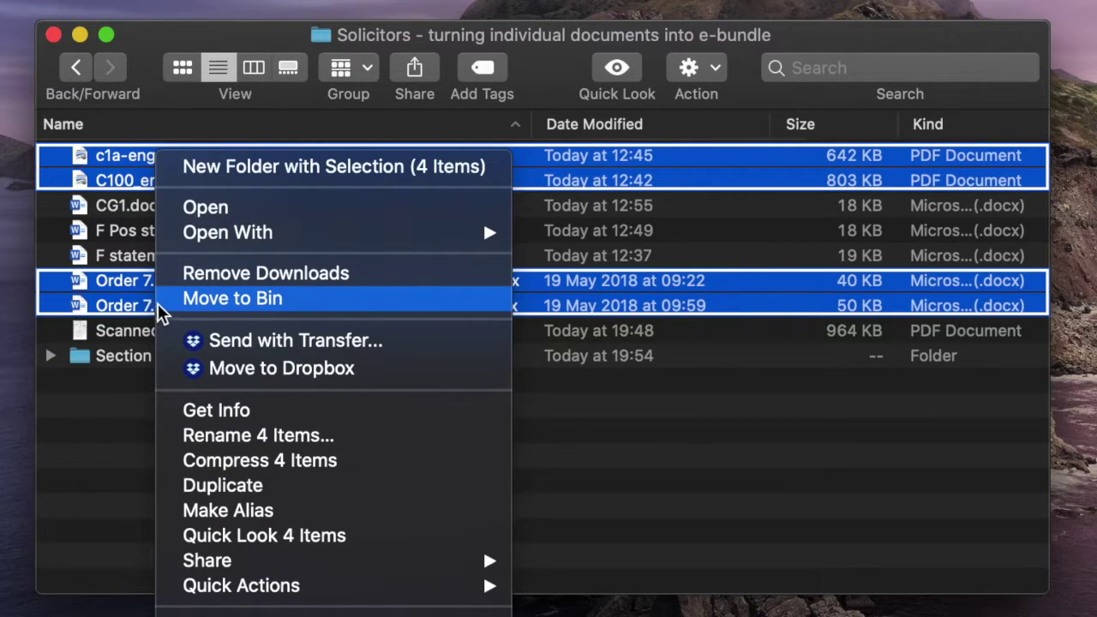
left_click(290, 175)
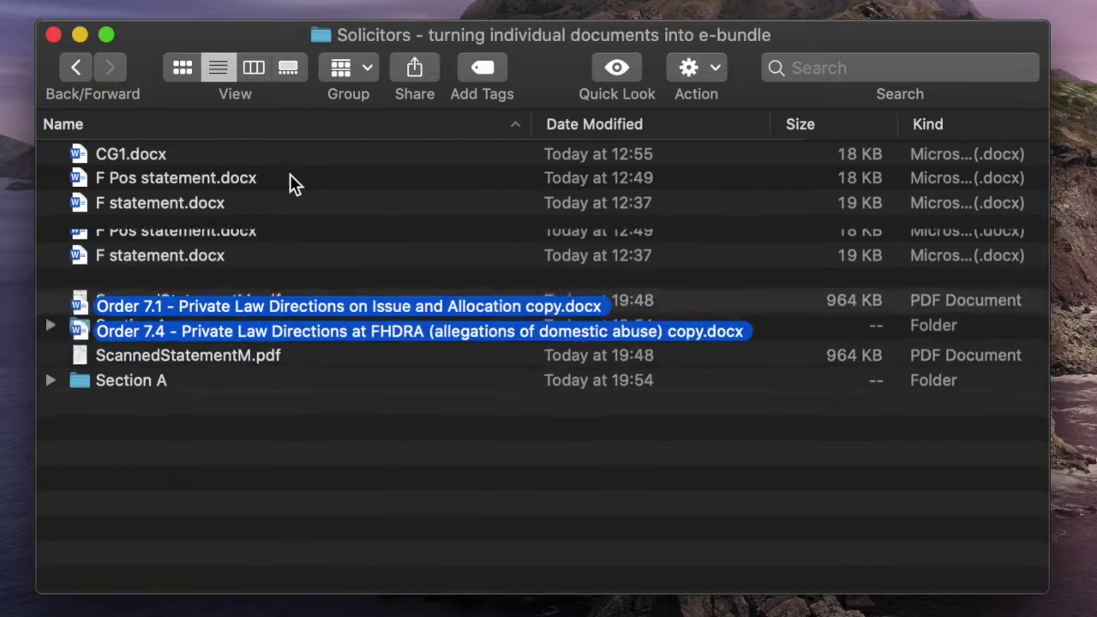
type("Section B")
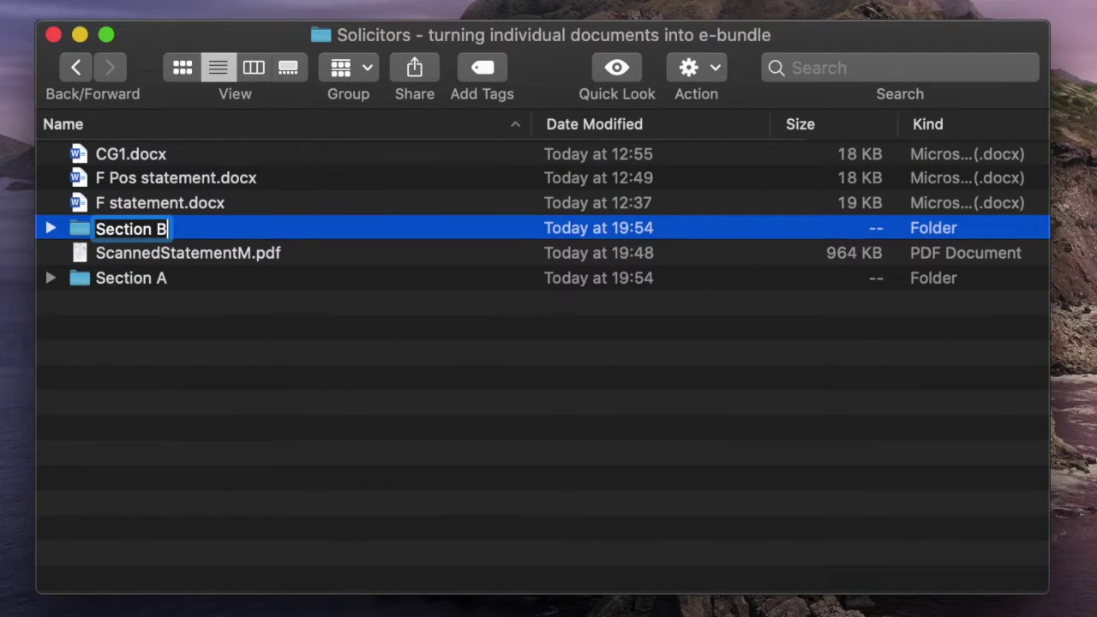
key("Return")
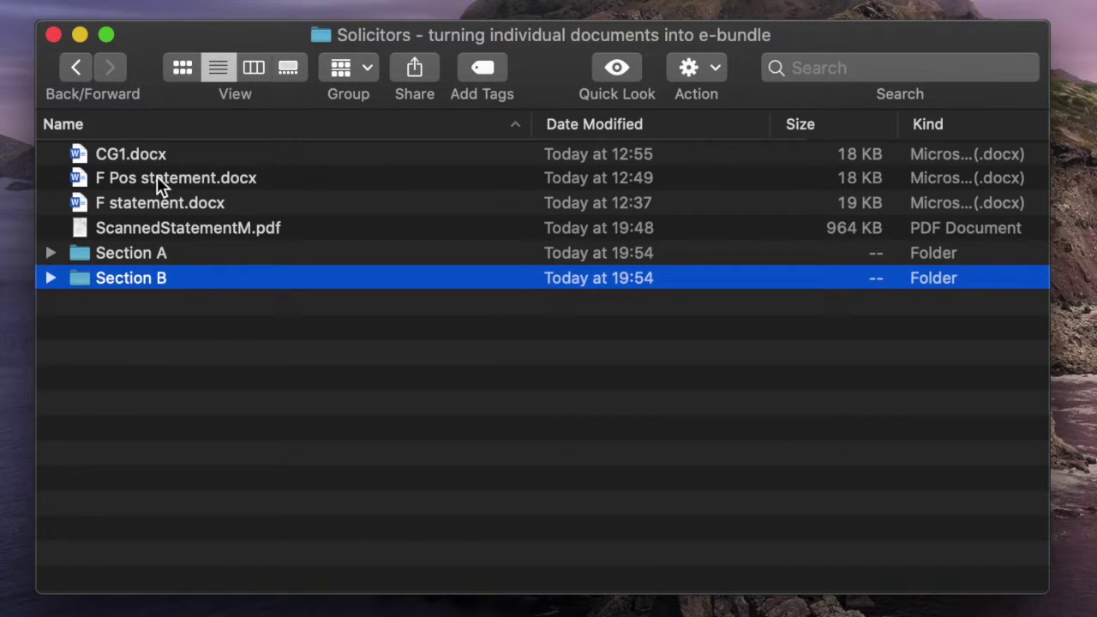
Step: Group F statement.docx and ScannedStatementM.pdf into a new folder named Section C
left_click(151, 201)
left_click(143, 224, "shift")
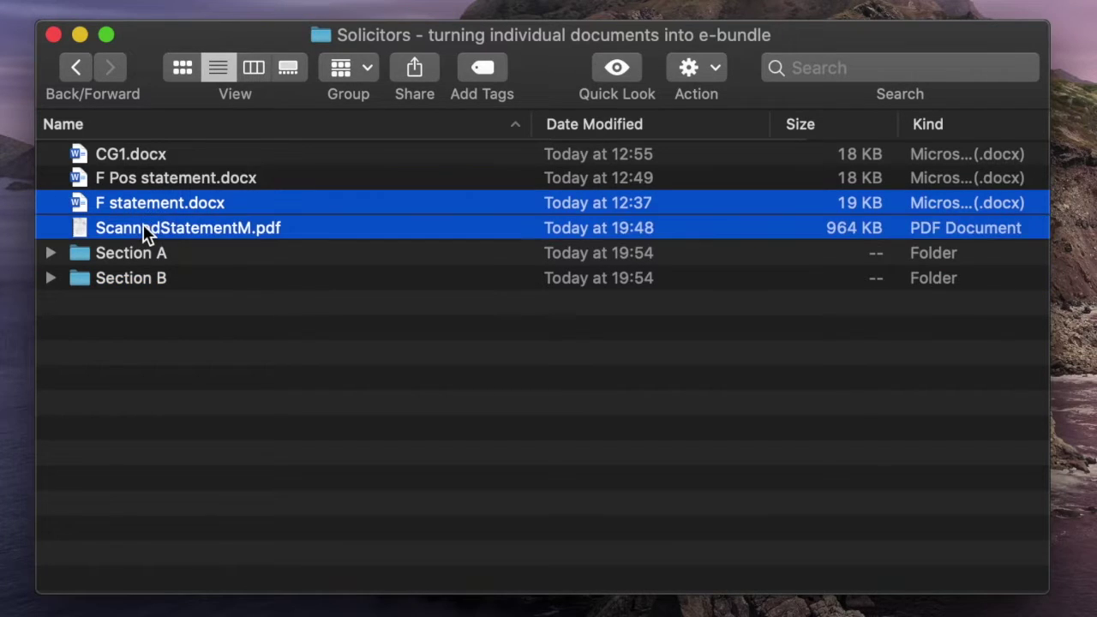
right_click(143, 224)
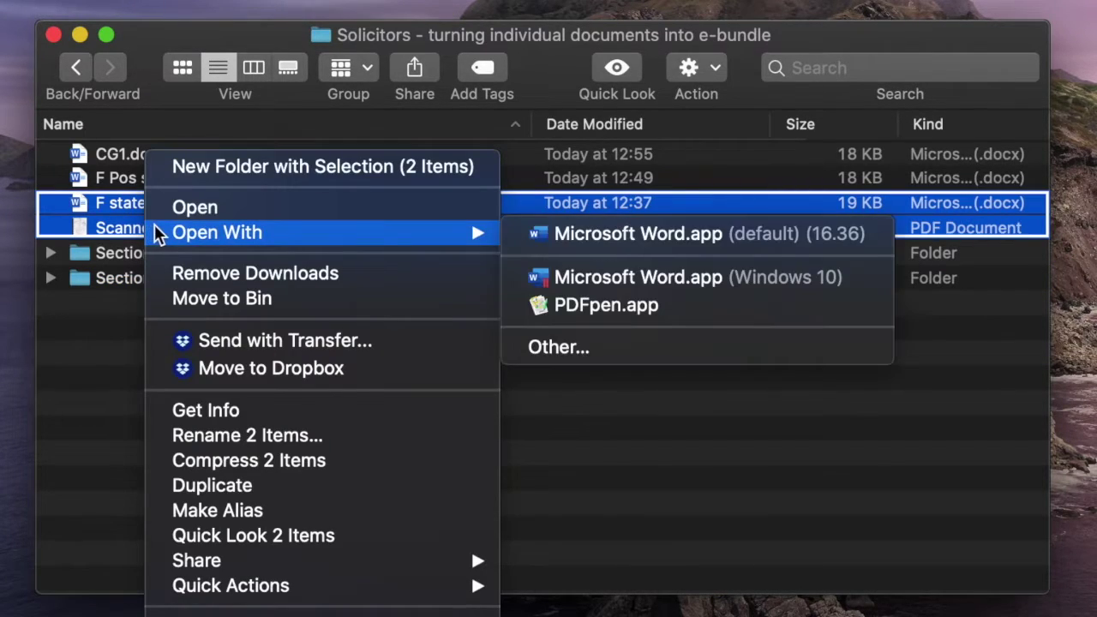
left_click(216, 173)
type("Section C")
key("Return")
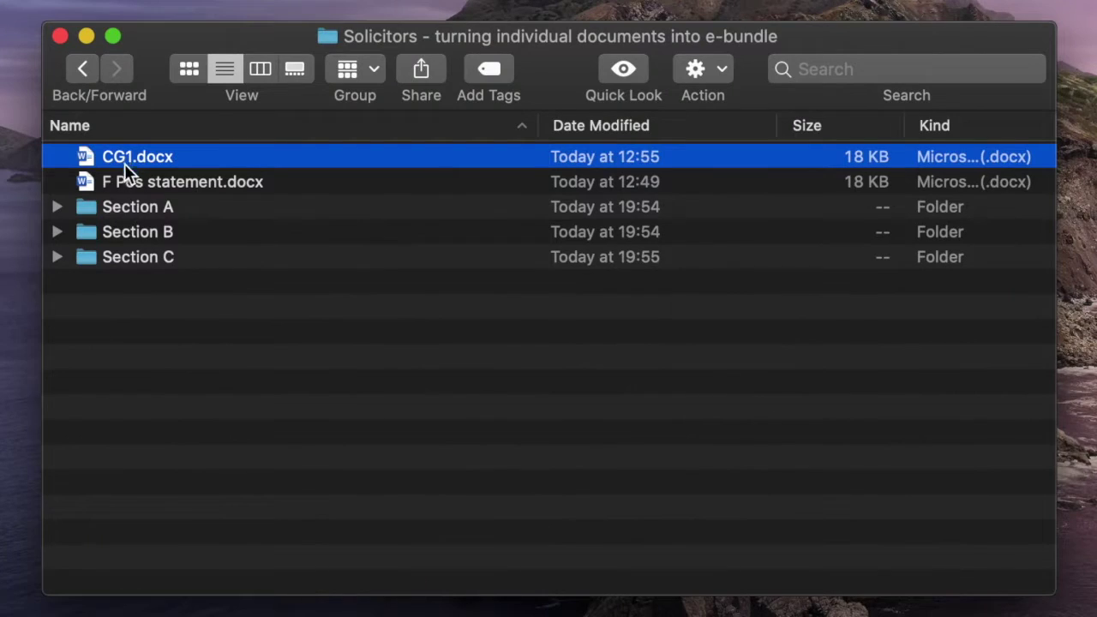
Step: Move CG1.docx and F Pos statement.docx into the Section A folder and expand all three section folders
left_click(129, 182, "shift")
left_click_drag(128, 181, 128, 204)
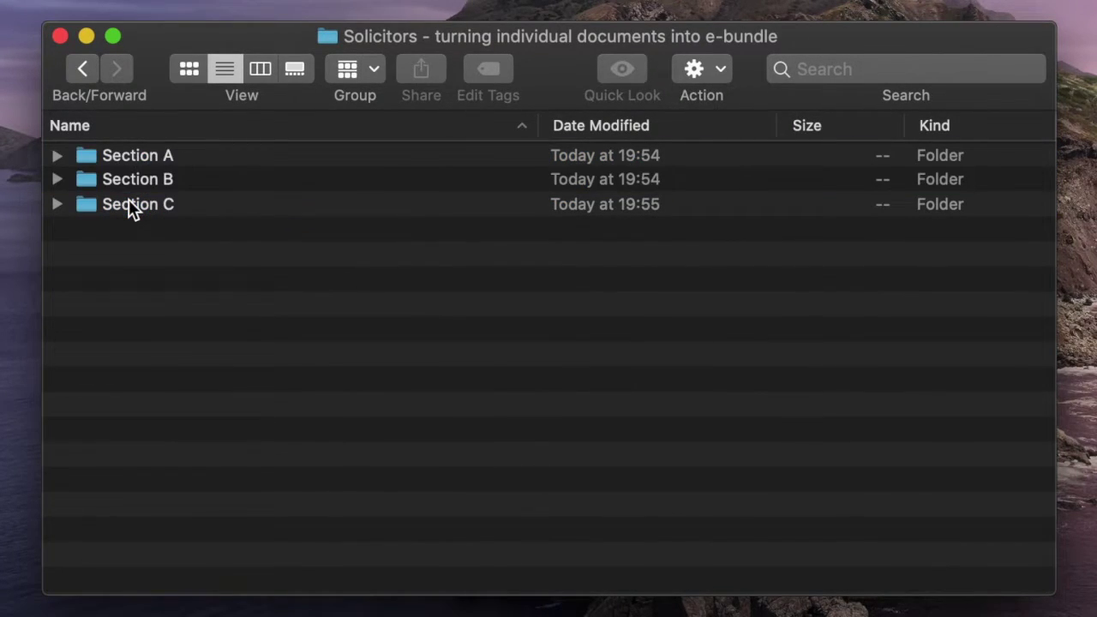
left_click(57, 157)
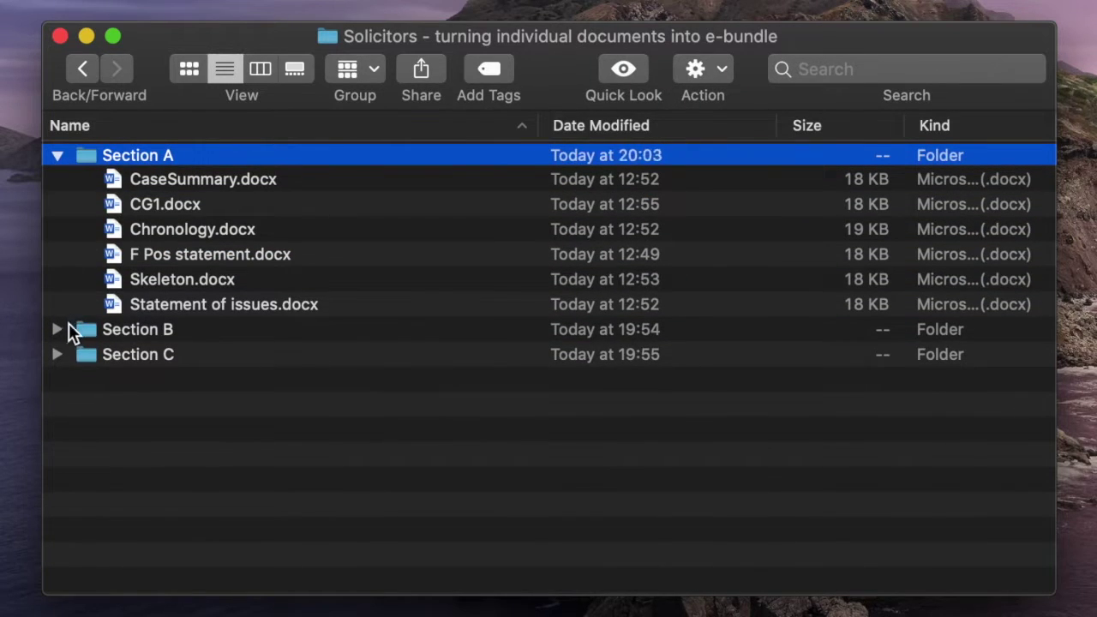
left_click(56, 330)
left_click(56, 454)
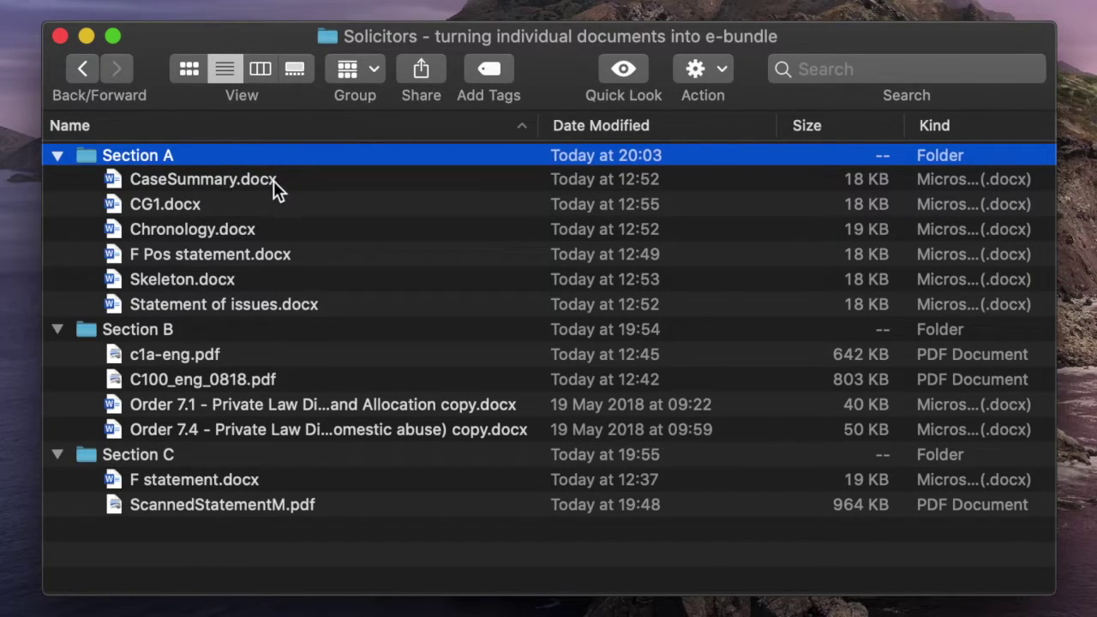
Step: Rename CaseSummary.docx in Section A as Case Summary.docx, separating the two words with a space
left_click(170, 179)
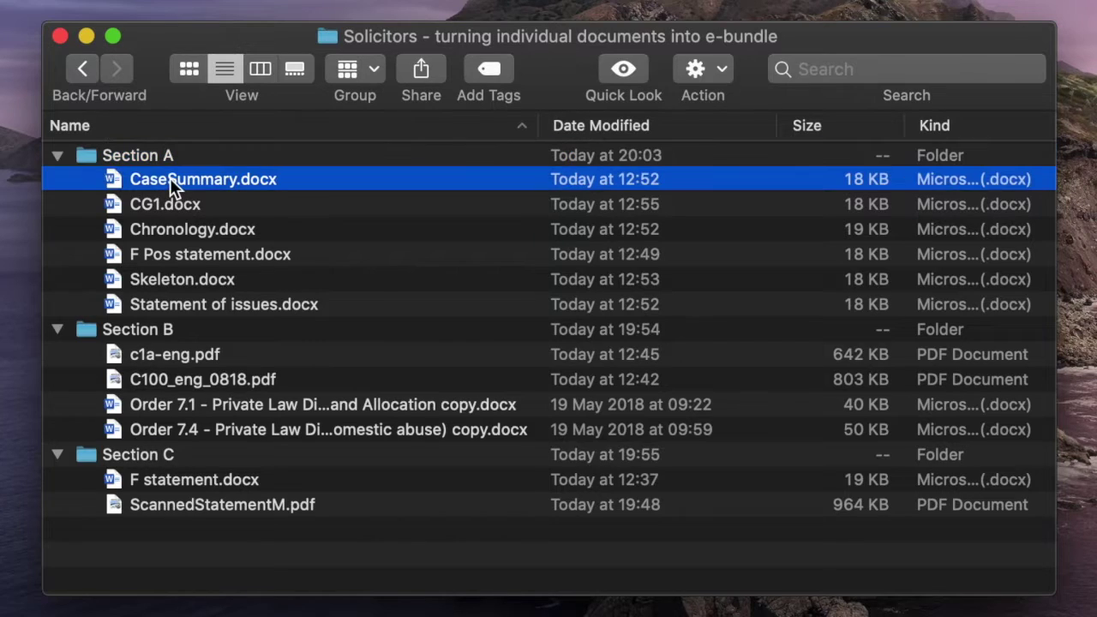
left_click(169, 179)
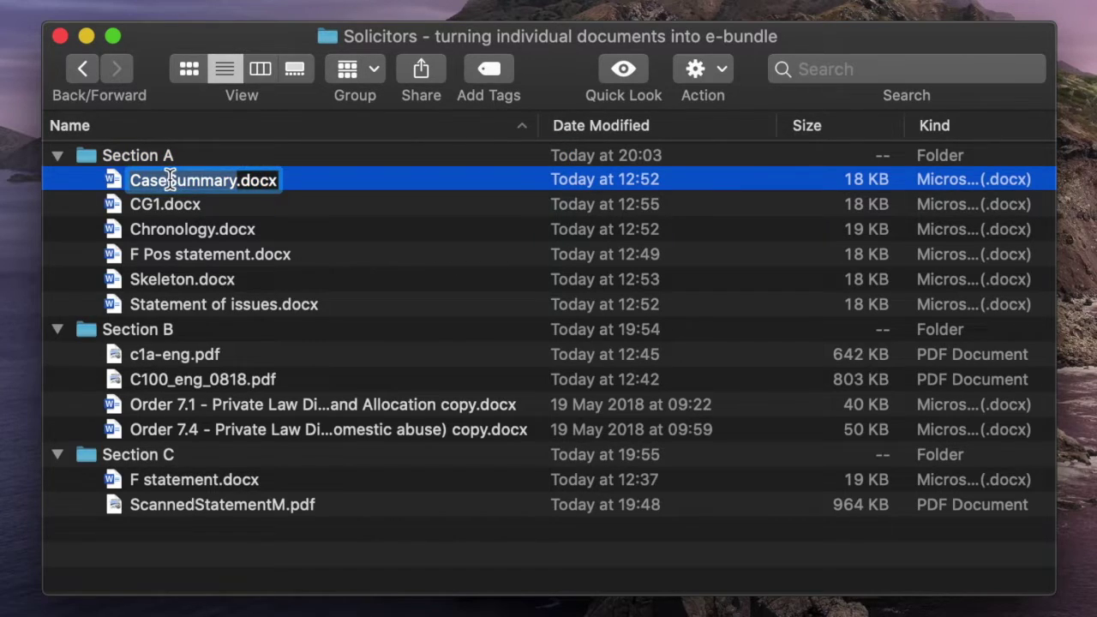
left_click(242, 180)
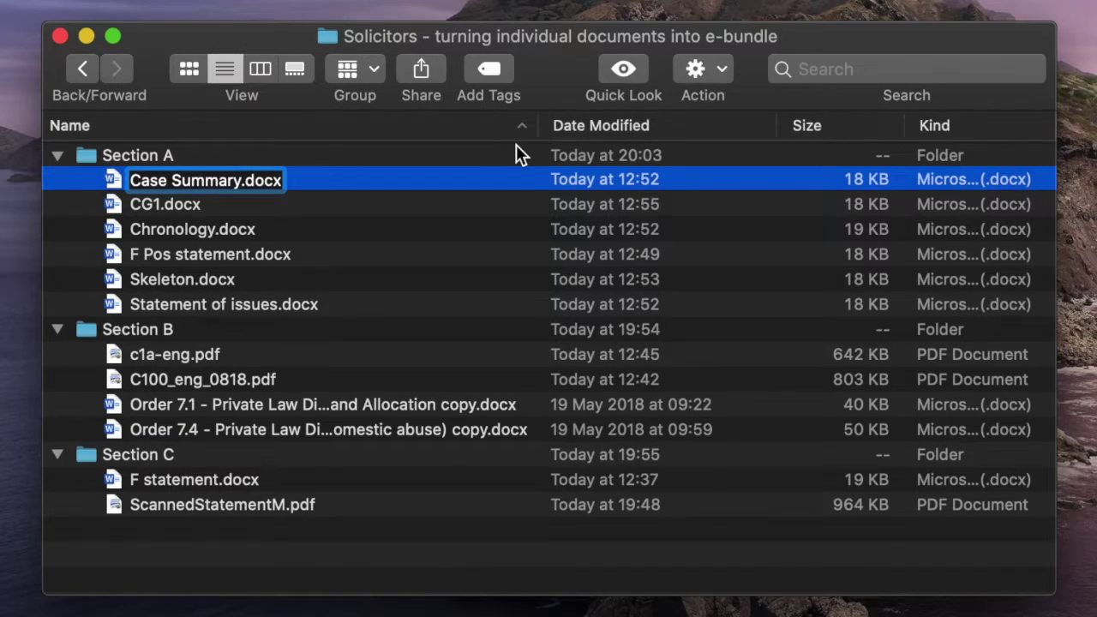
Step: Rename CG1.docx in Section A as Guardian's position statement.docx
left_click(155, 207)
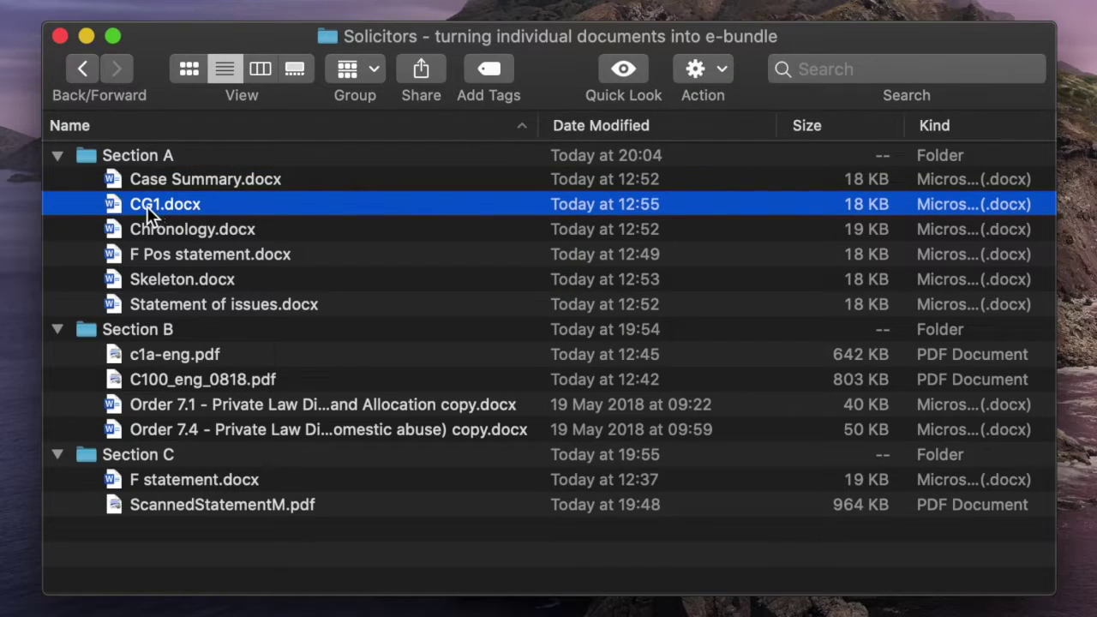
key("Return")
type("Guardian's position statement.docx")
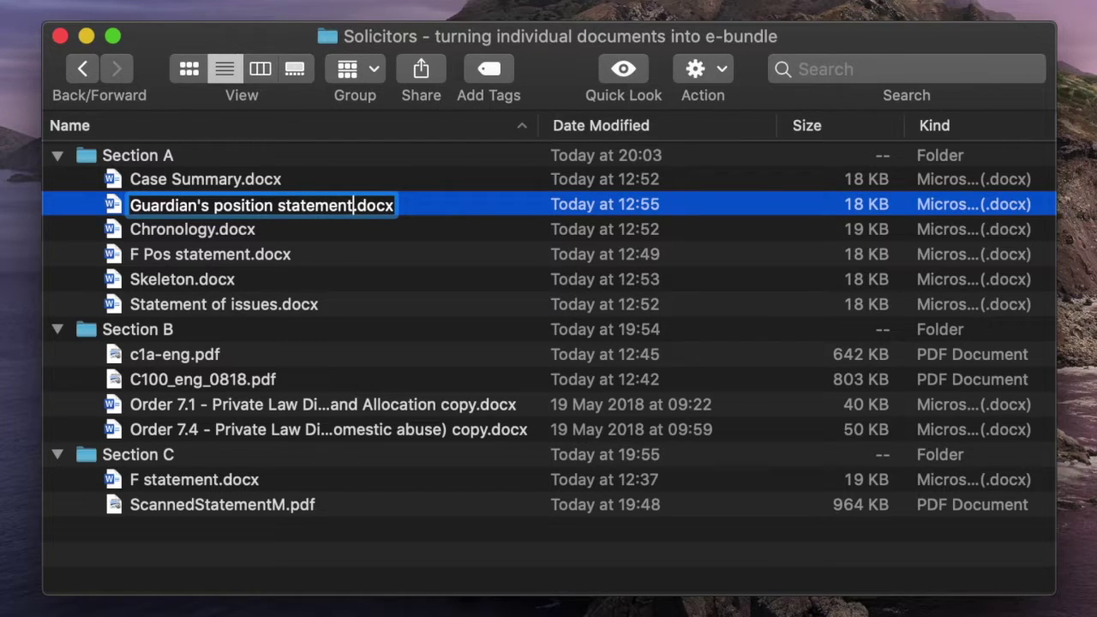
key("Return")
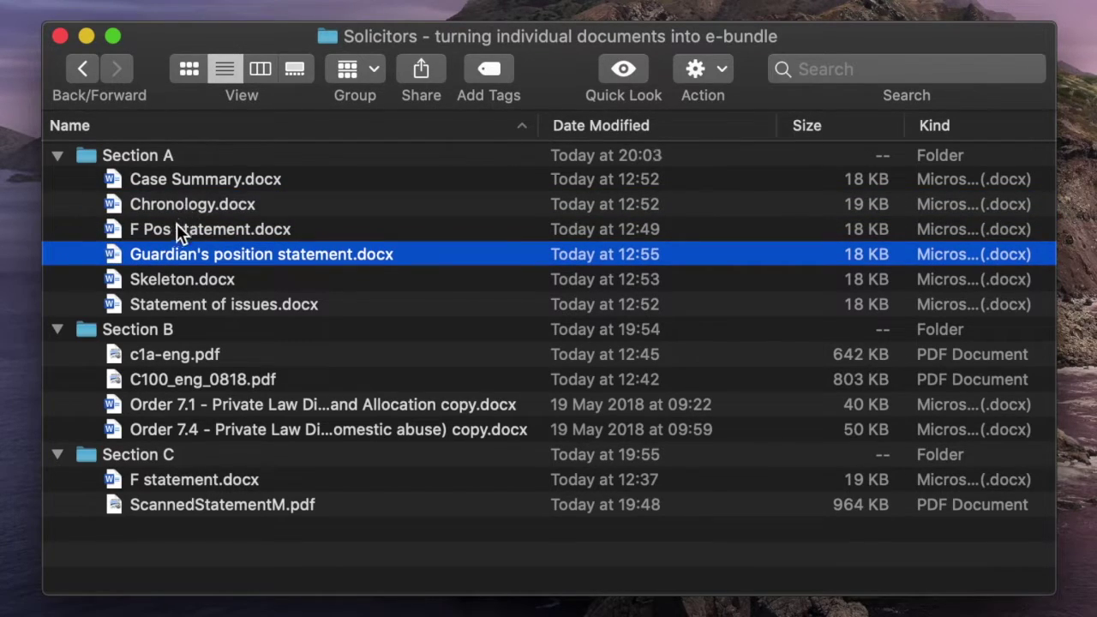
Step: Rename F Pos statement.docx in Section A as Father's position statement.docx
left_click(170, 229)
key("Return")
type("Fathe")
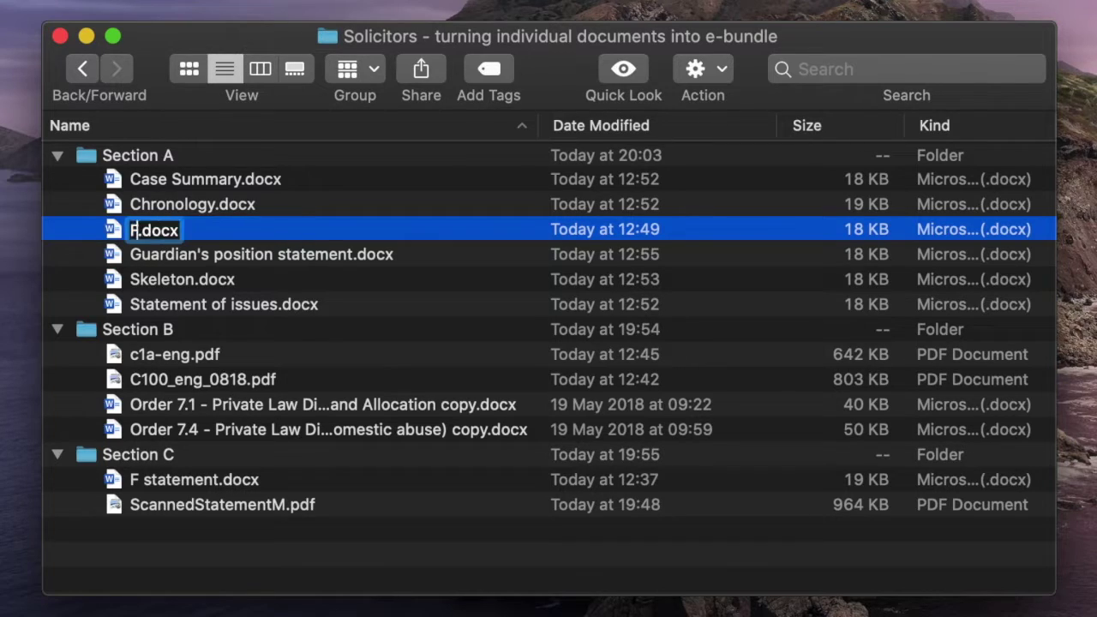
type("r's position statem")
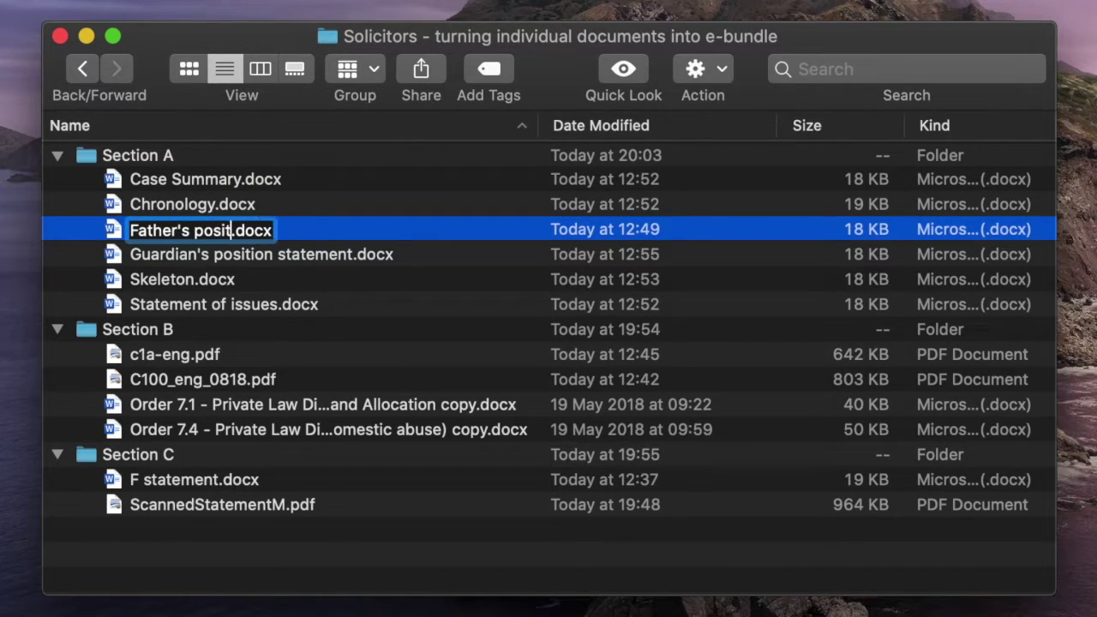
type("ent")
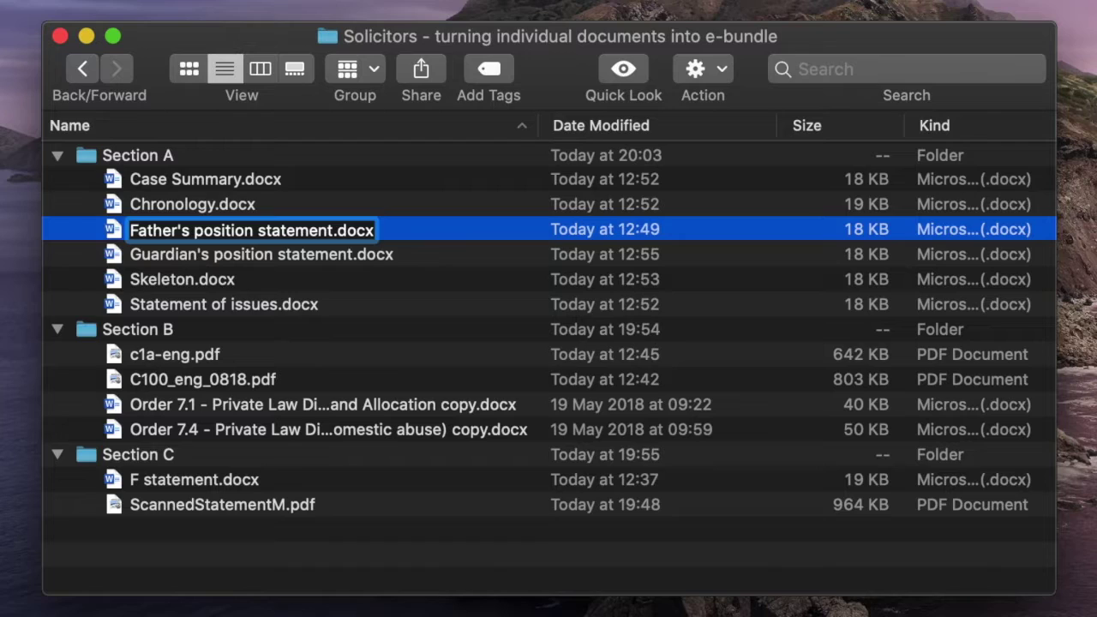
key("Return")
Step: Rename Skeleton.docx in Section A as Skeleton argument of the father.docx
left_click(166, 280)
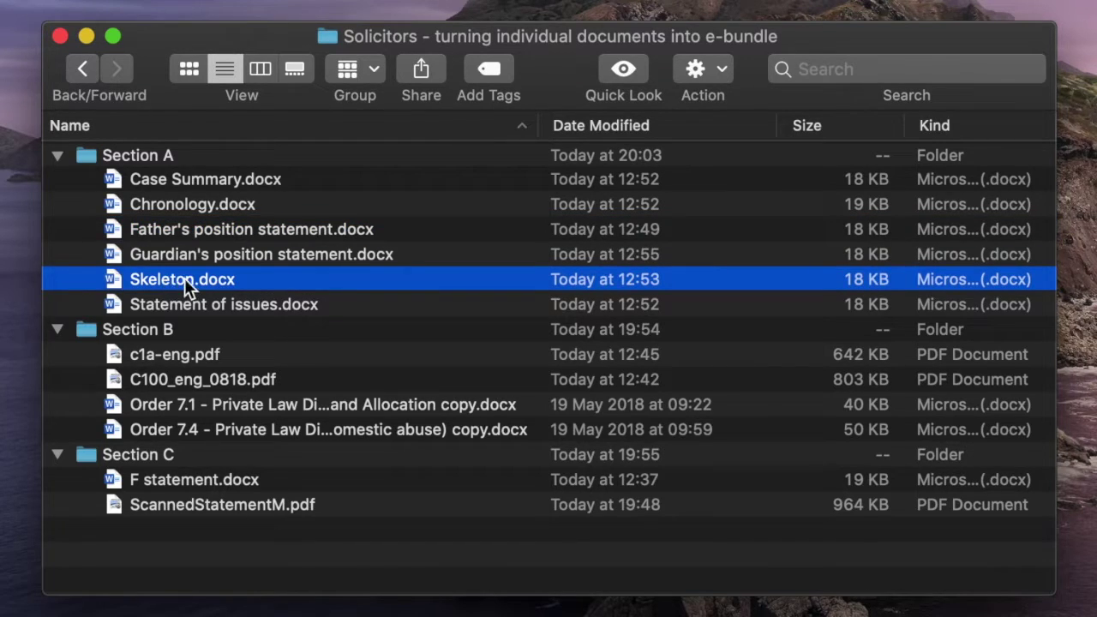
key("Return")
type("argument of")
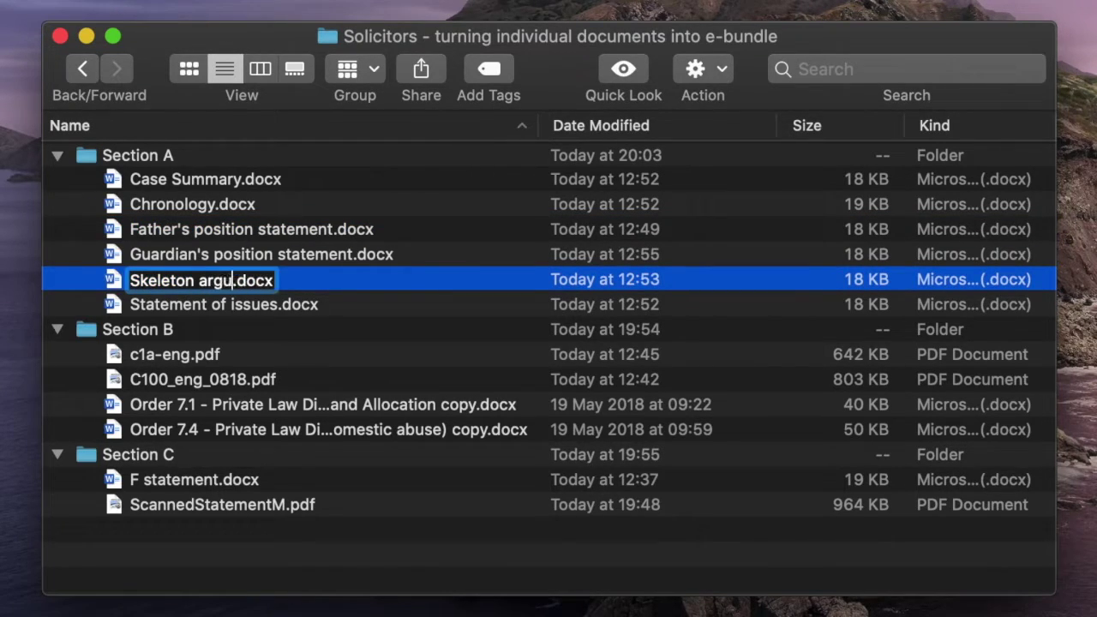
type(" t")
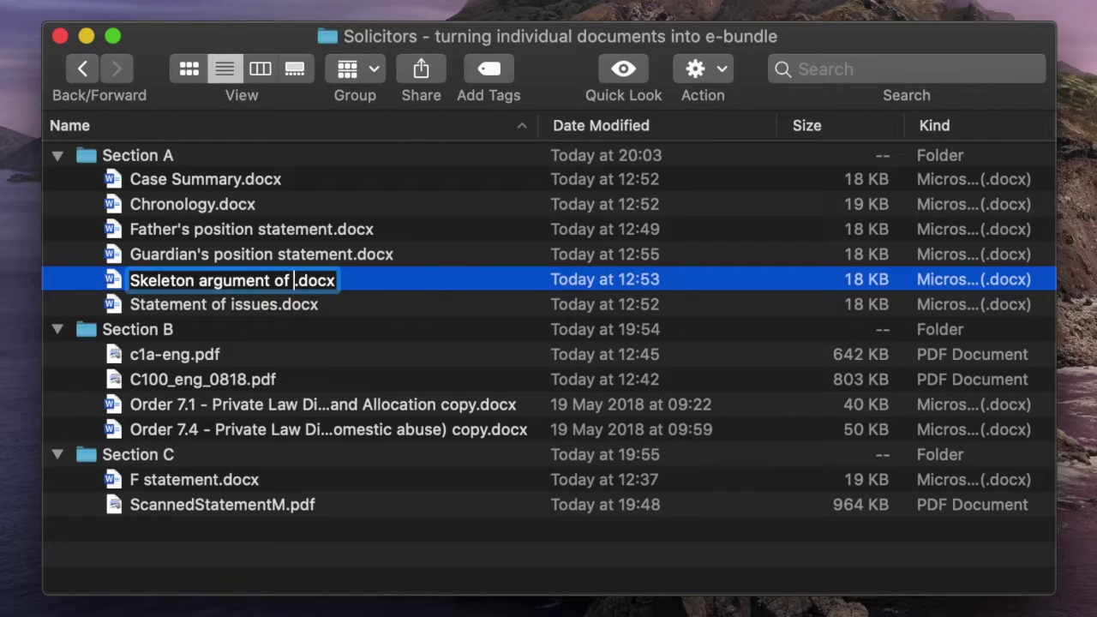
type("he father")
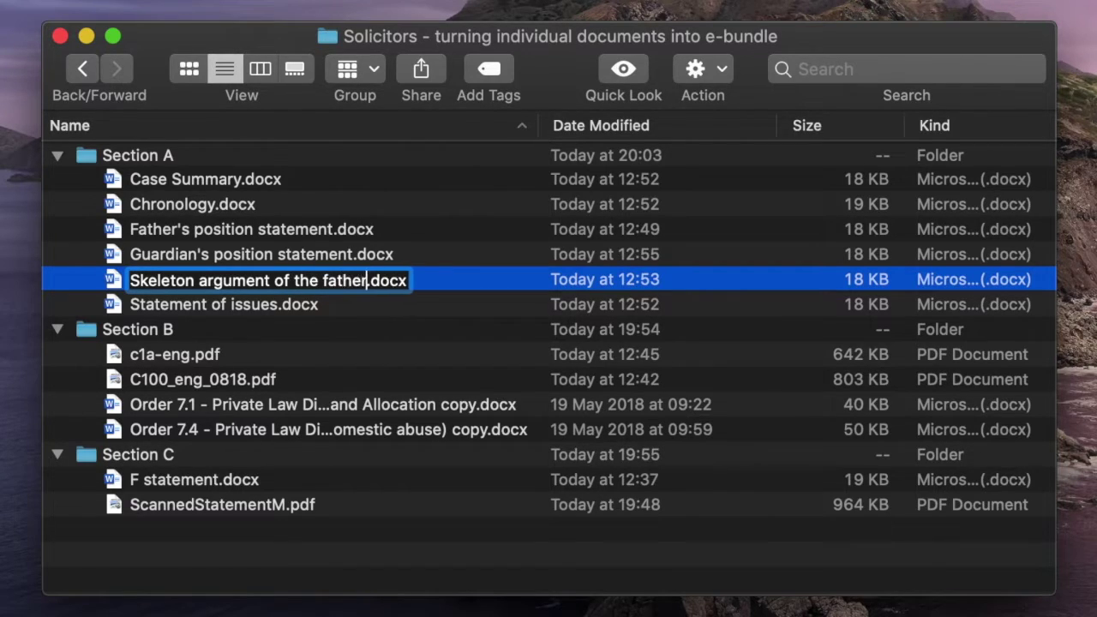
left_click(209, 305)
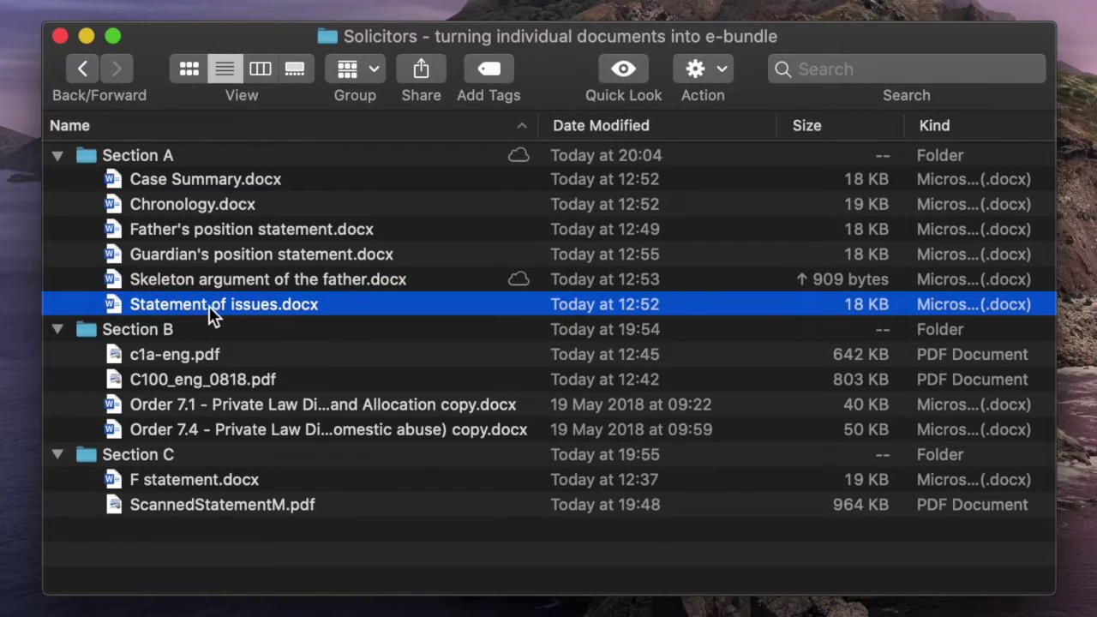
Step: Rename c1a-eng.pdf in Section B as C1A.pdf
left_click(166, 354)
key("Return")
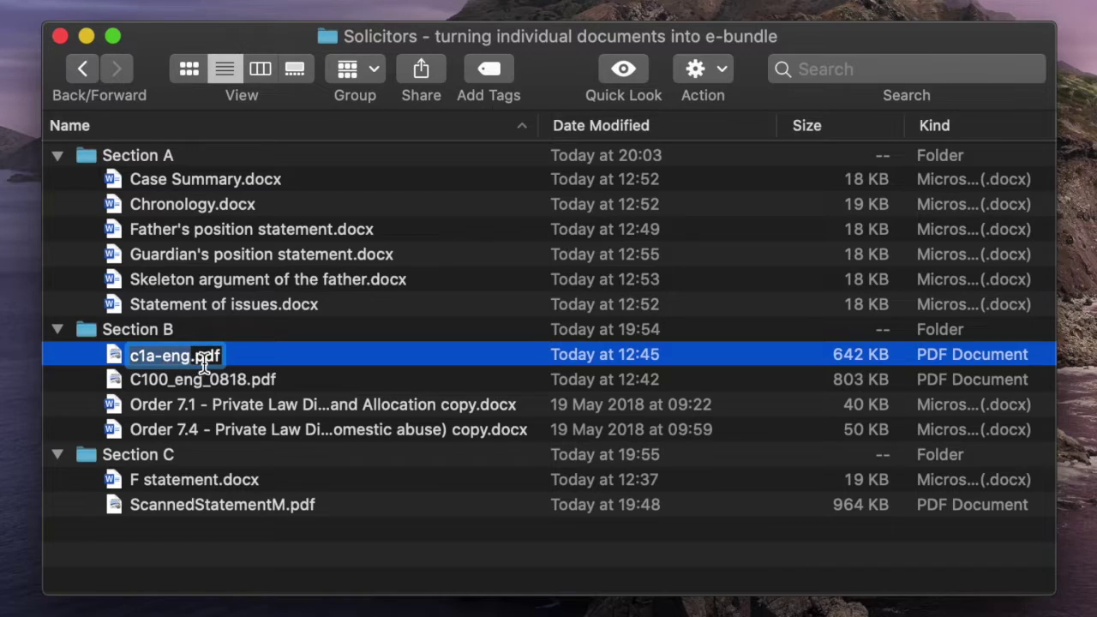
type("C1A")
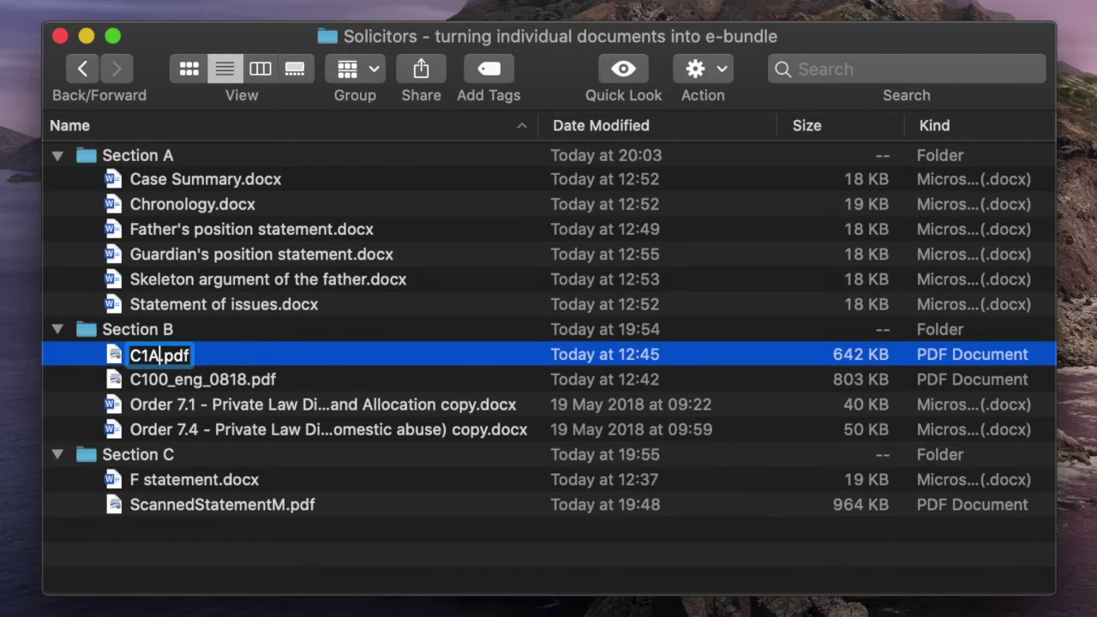
Step: Rename C100_eng_0818.pdf in Section B as C100.pdf
left_click(204, 386)
key("Return")
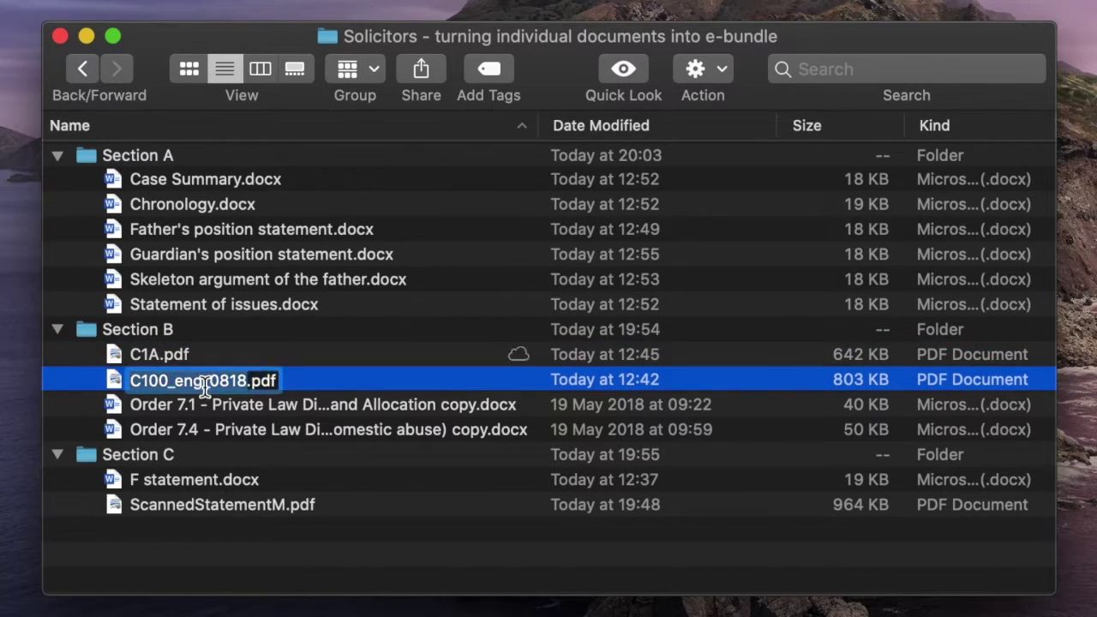
type("C100")
key("Return")
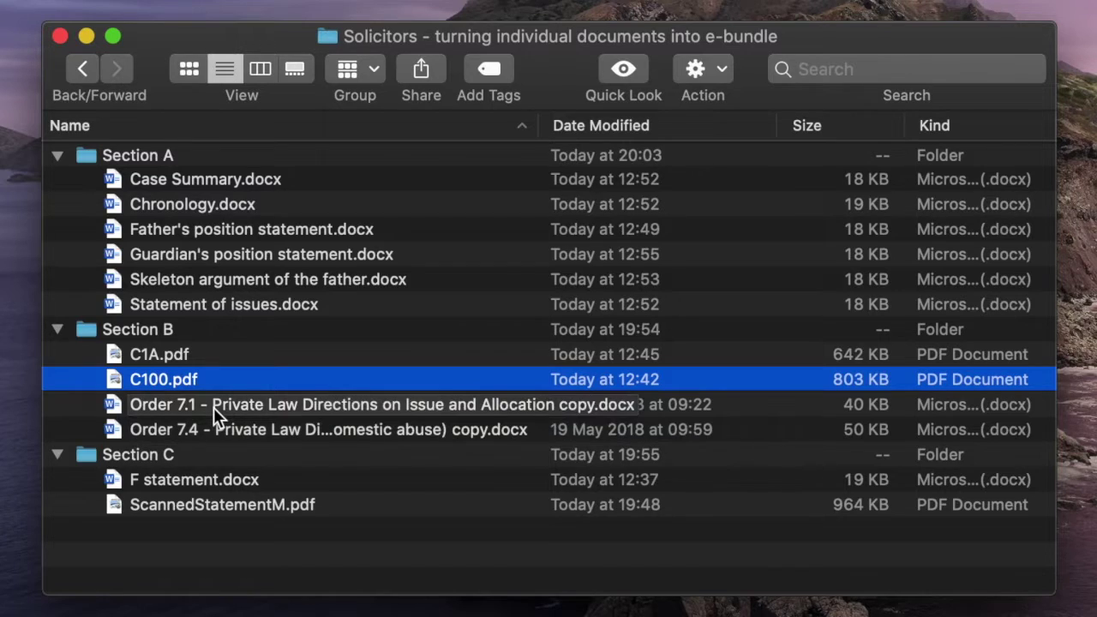
Step: Shorten the name of the Order 7.1 document in Section B to Directions on Issue and Allocation.docx
left_click(213, 407)
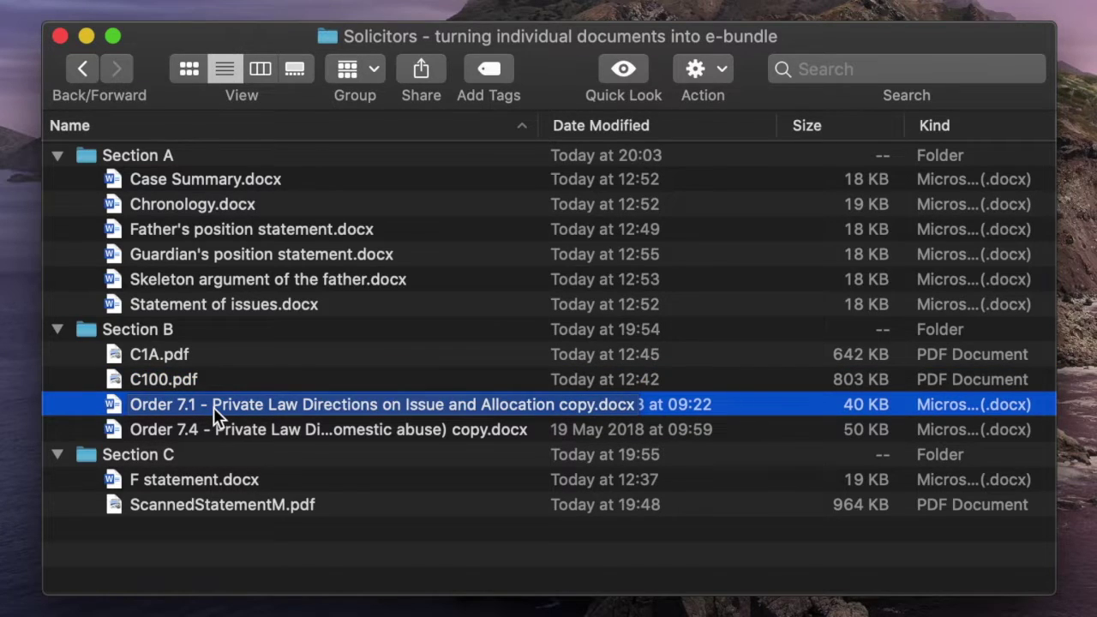
left_click(213, 407)
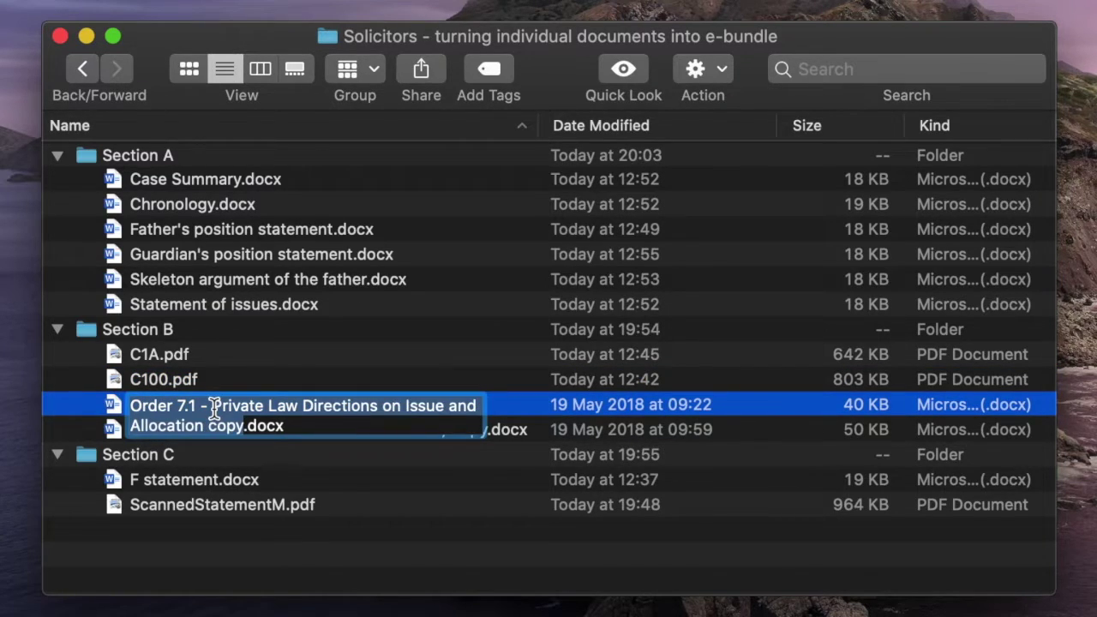
left_click_drag(304, 405, 158, 405)
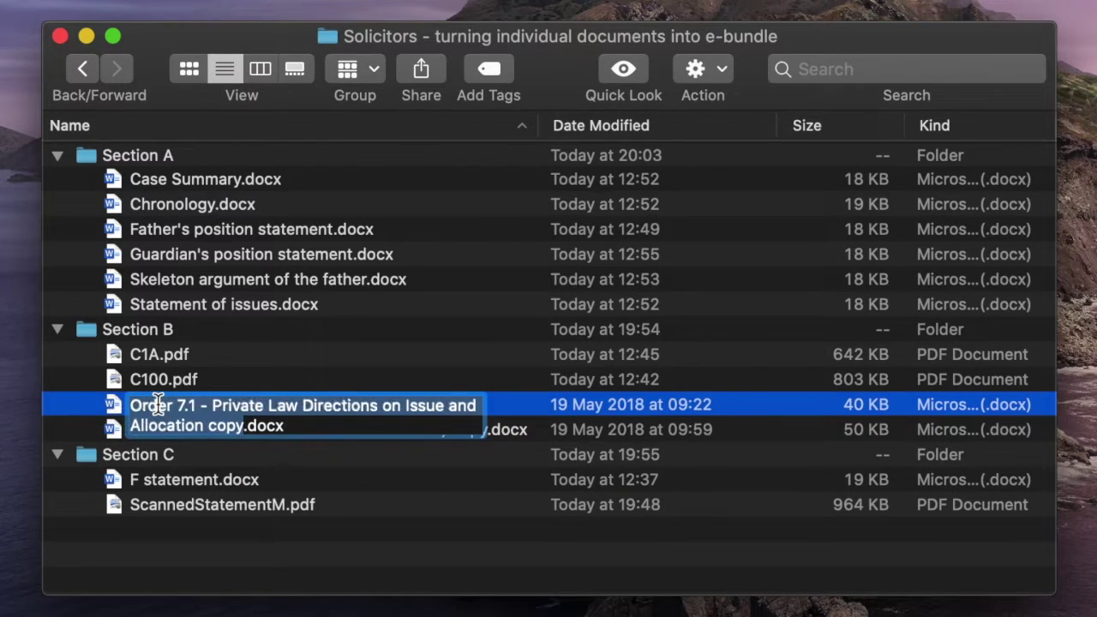
left_click(300, 409)
left_click_drag(300, 408, 126, 406)
key("BackSpace")
left_click_drag(384, 407, 420, 406)
key("BackSpace")
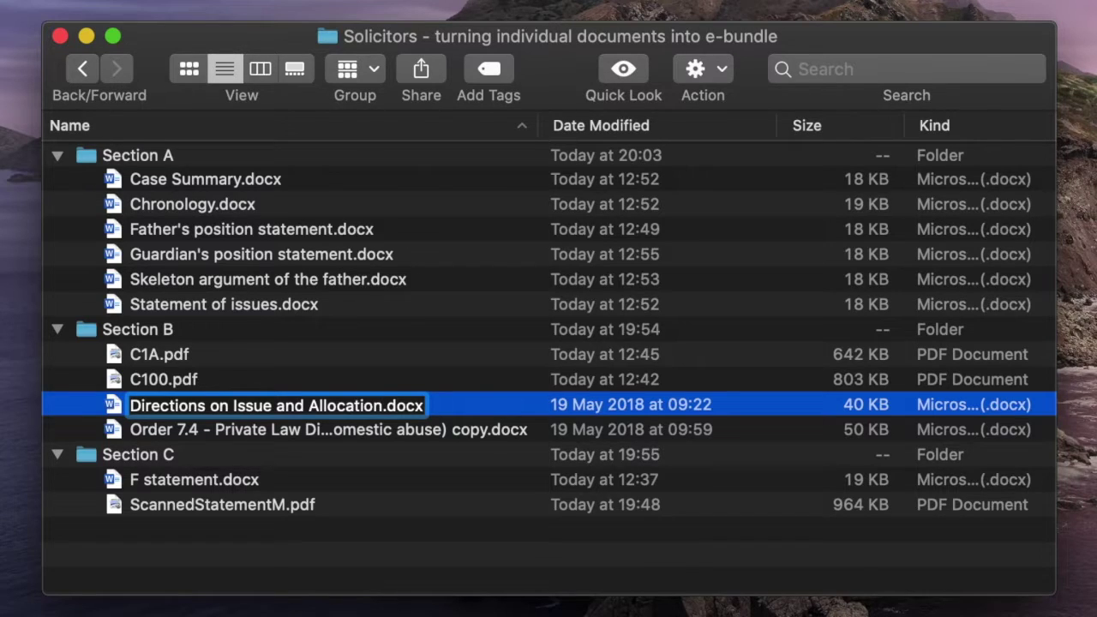
key("Return")
Step: Rename the Order 7.4 domestic abuse document in Section B as Order.docx
left_click(367, 436)
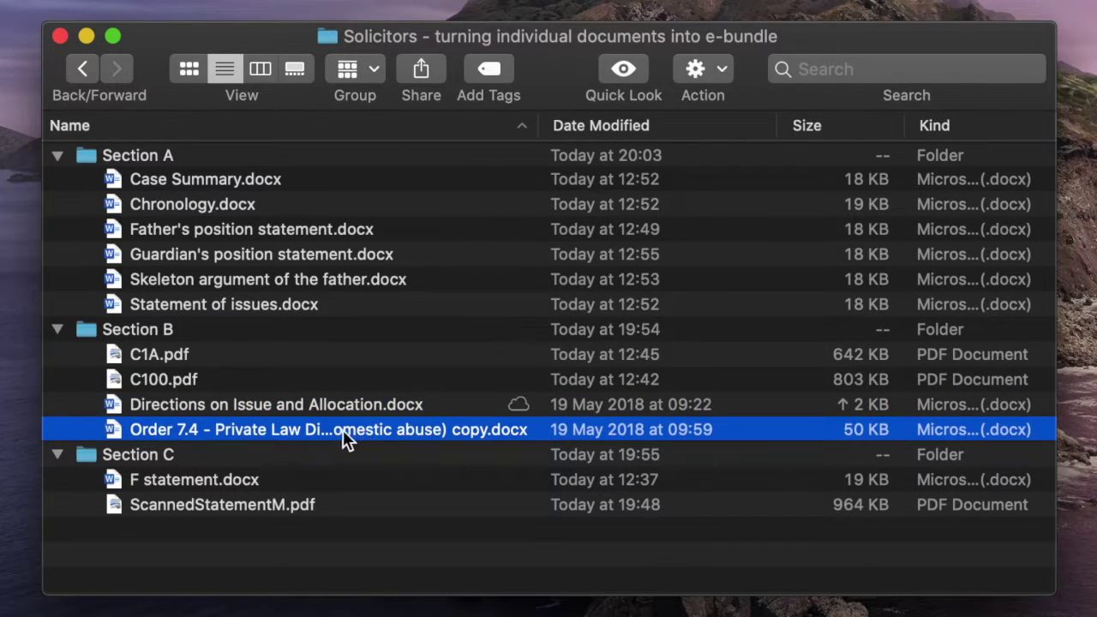
key("Return")
type("Order.docx")
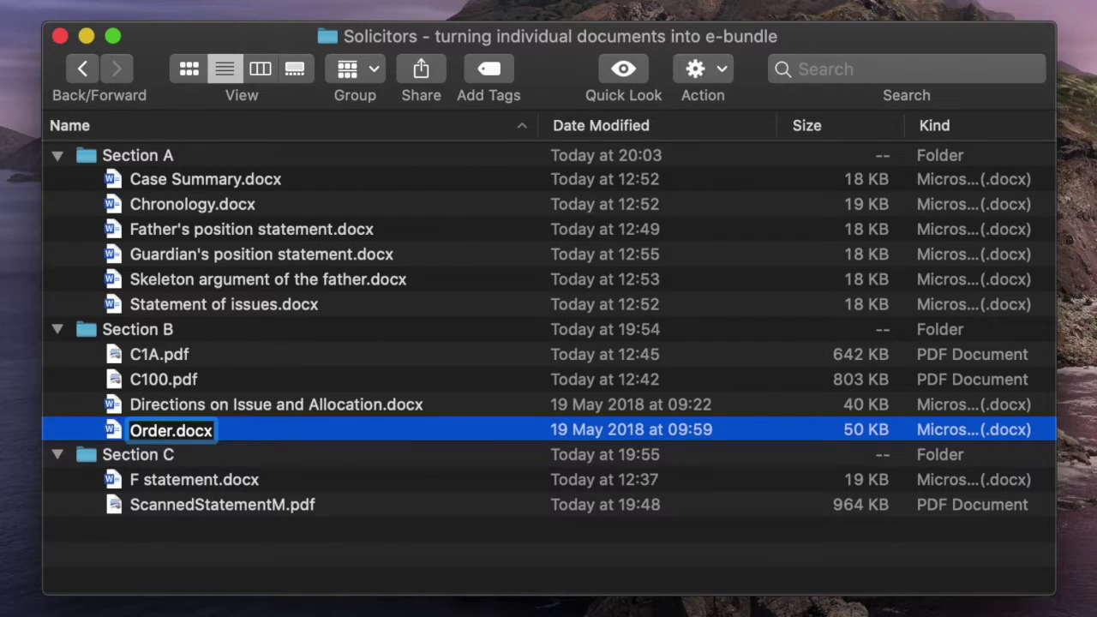
key("Return")
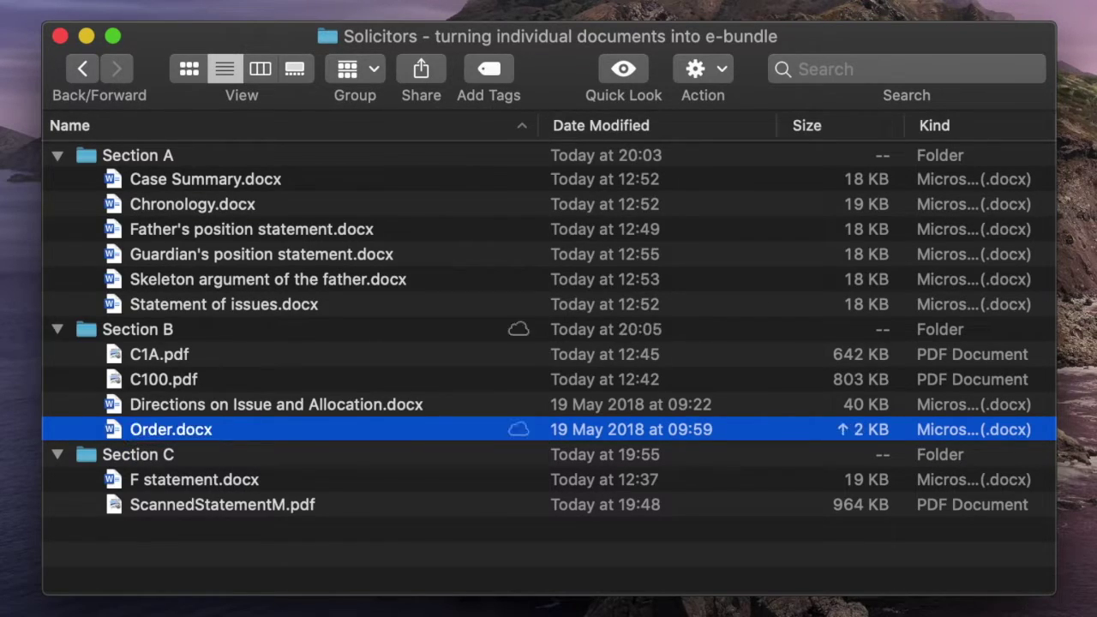
Step: Rename F statement.docx in Section C as "Statement of" followed by the father's full name, keeping the .docx extension
left_click(172, 480)
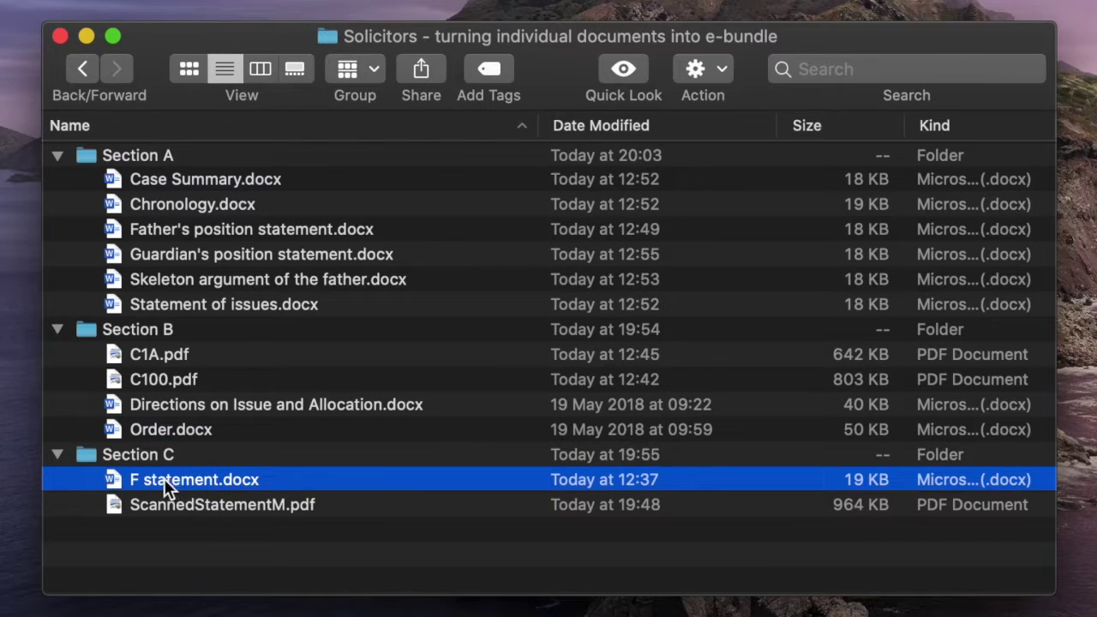
key("Return")
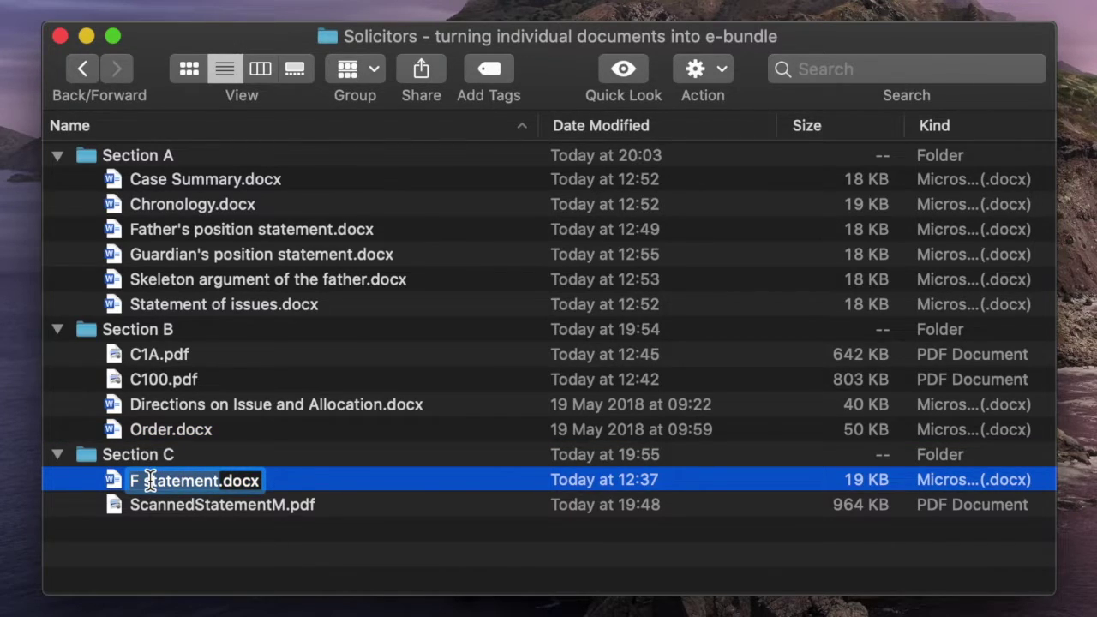
type("Statement of ")
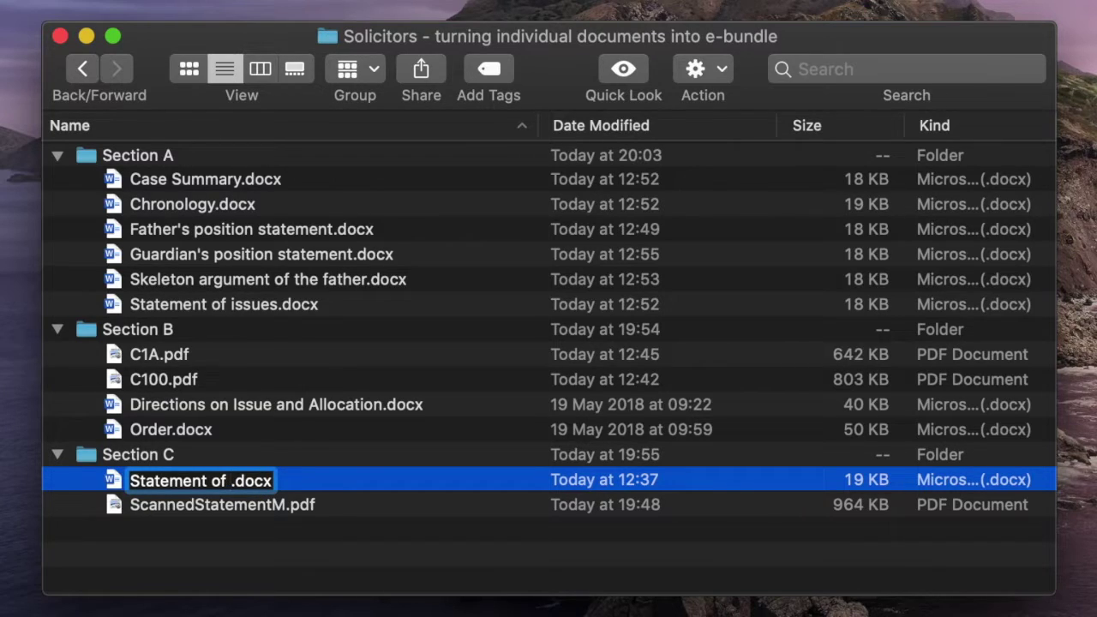
type("Joe Bl")
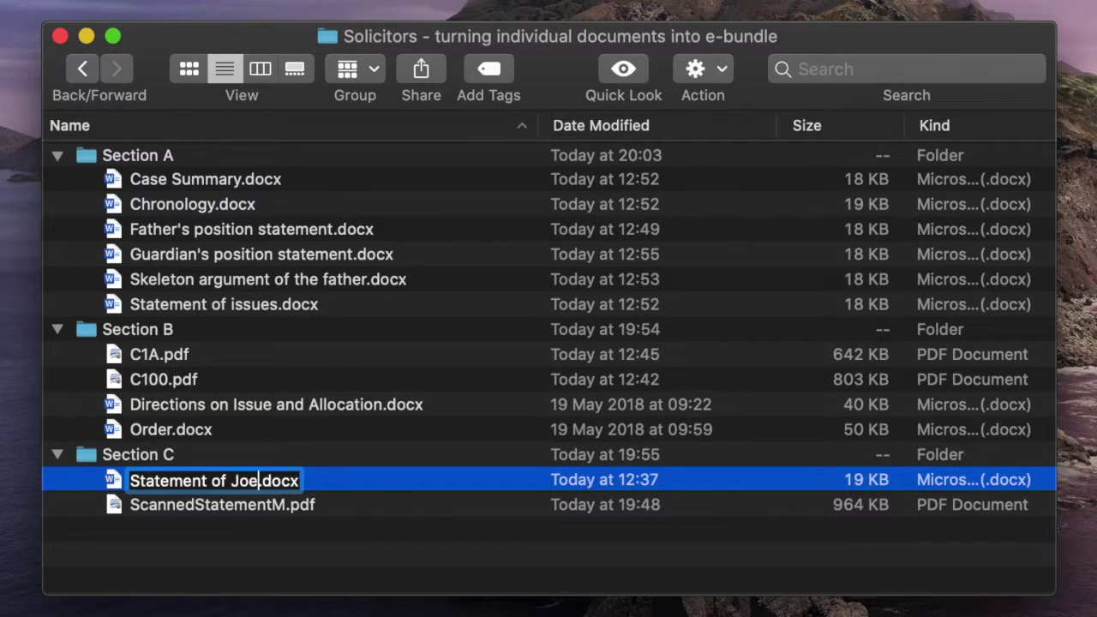
type("oggs")
key("Return")
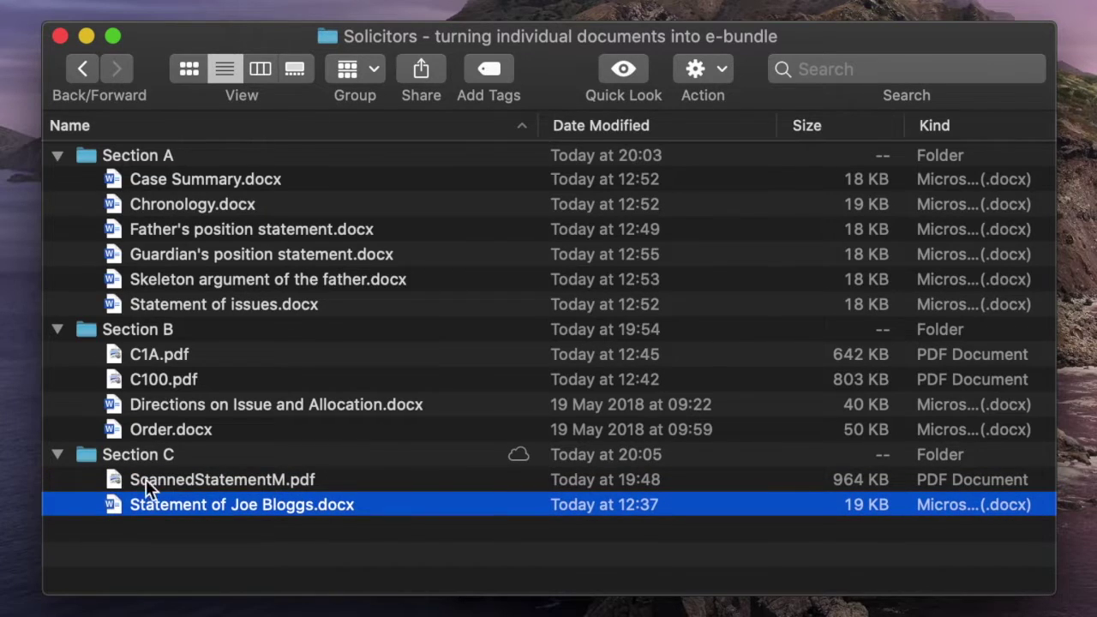
Step: Rename ScannedStatementM.pdf in Section C as "Statement of" followed by the mother's full name, keeping the .pdf extension
left_click(173, 484)
key("Return")
type("Statement of Jane Doe")
key("Return")
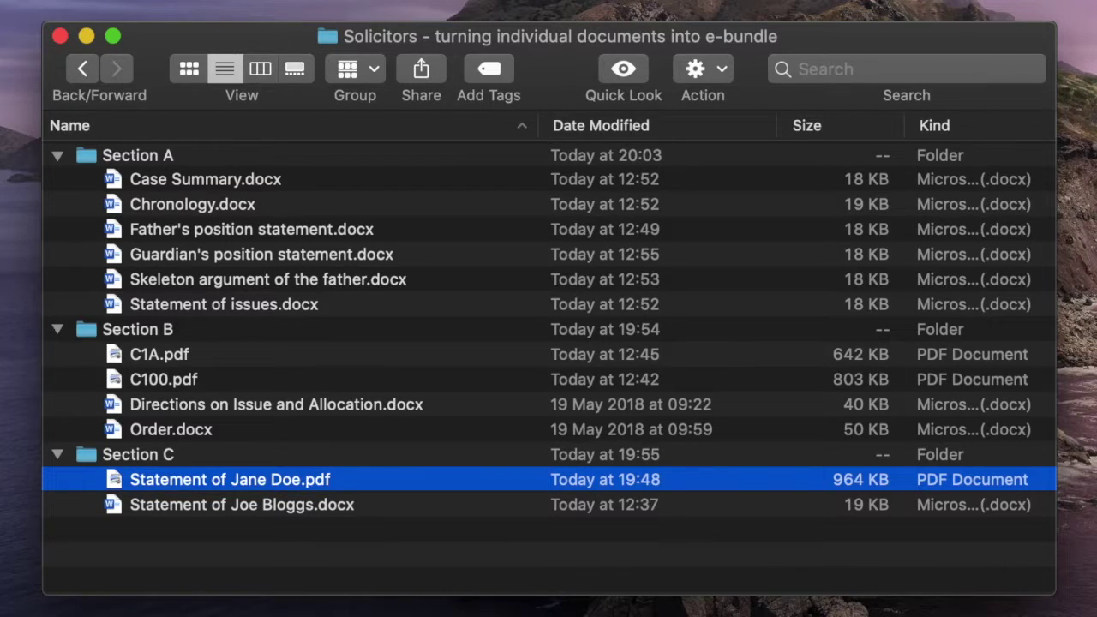